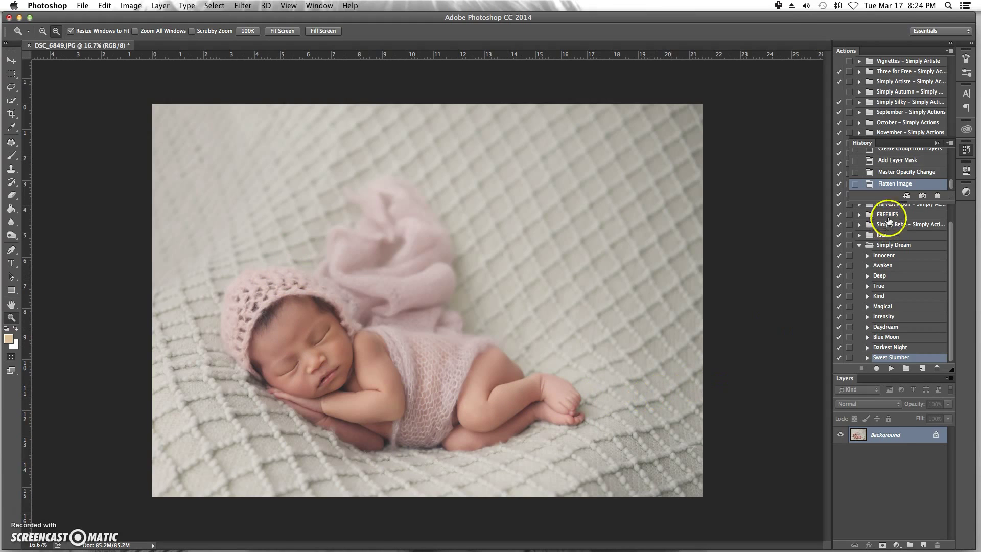
Step: Revert the photo to its original opened state in the history
{"action": "scroll", "coordinate": [923, 154], "scroll_direction": "up", "scroll_amount": 3}
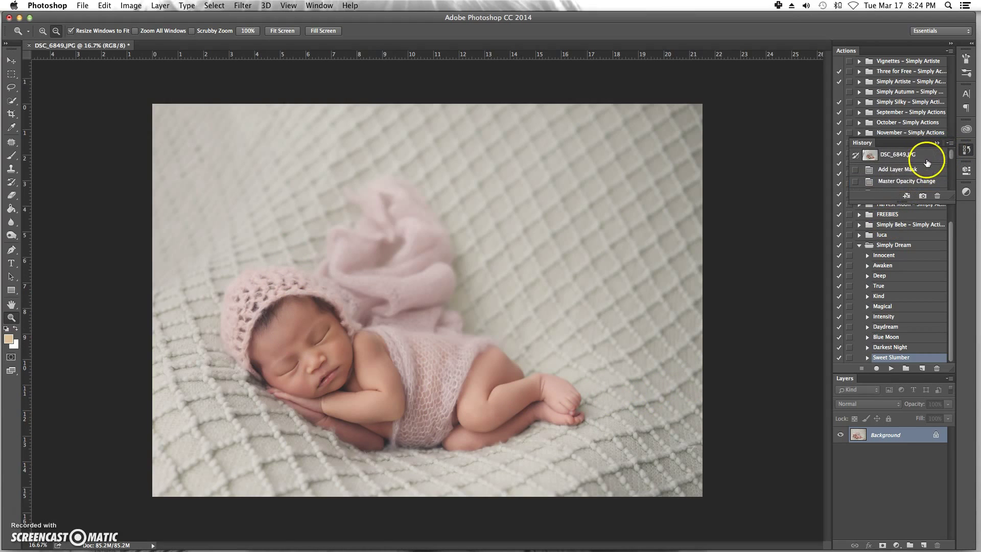
{"action": "left_click", "coordinate": [921, 155]}
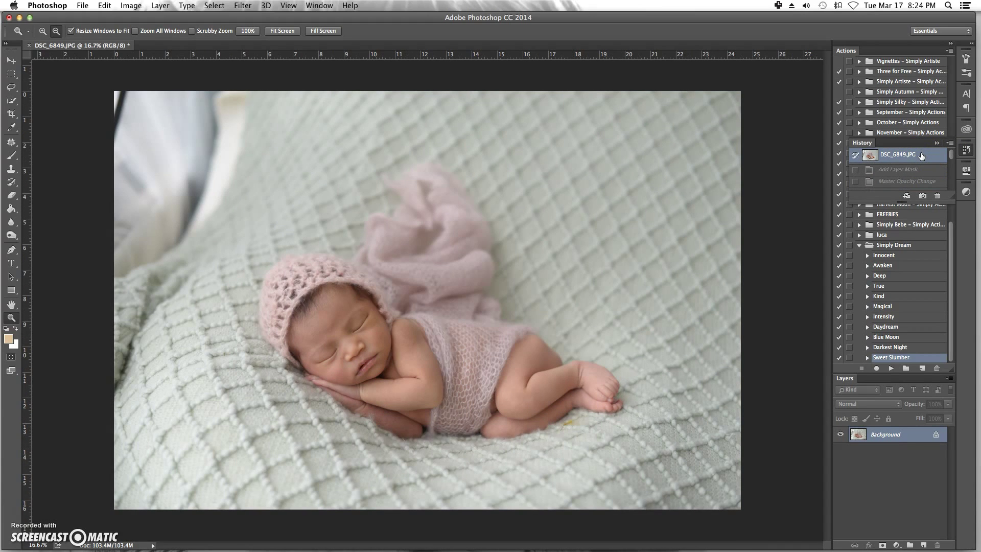
{"action": "left_click", "coordinate": [914, 155]}
Step: Crop the photo to a landscape 7 by 5 ratio, trimming the exposed backdrop along the left side and part of the lower edge
{"action": "left_click", "coordinate": [10, 115]}
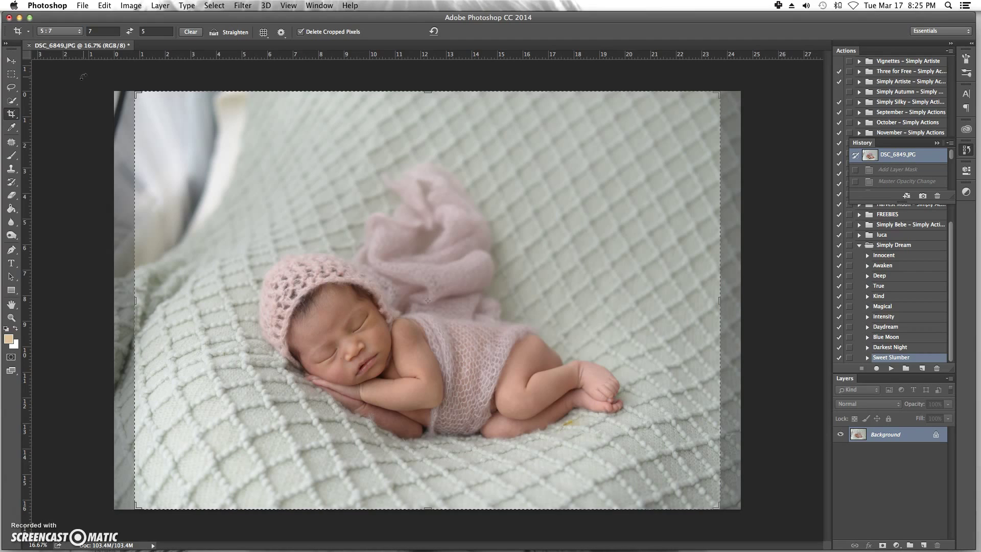
{"action": "left_click", "coordinate": [103, 77]}
{"action": "left_click_drag", "start_coordinate": [204, 138], "coordinate": [297, 138]}
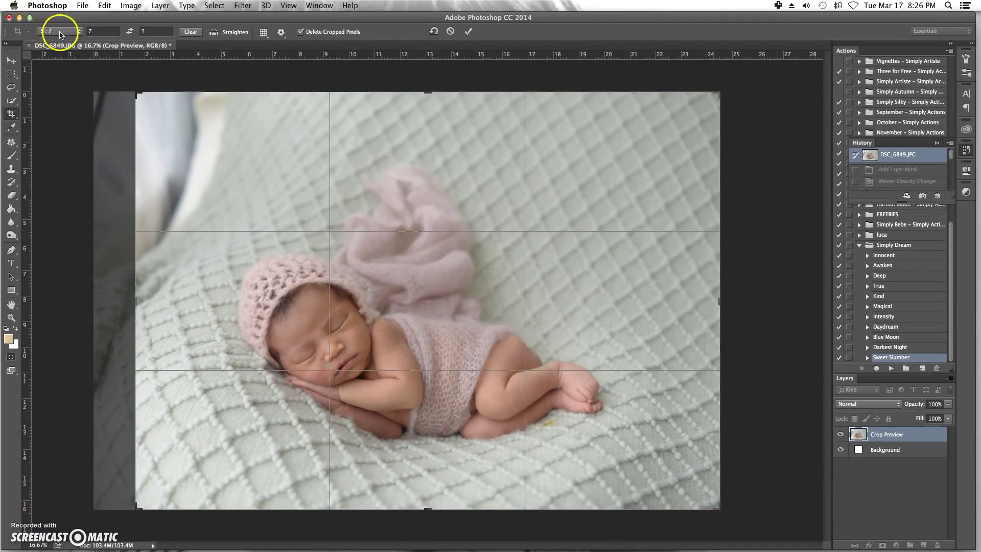
{"action": "left_click", "coordinate": [60, 34]}
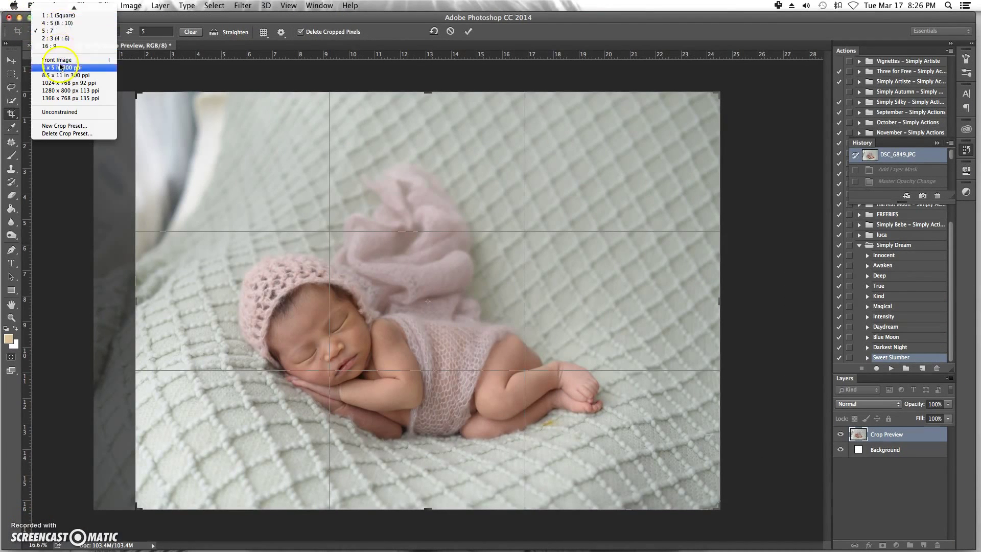
{"action": "left_click", "coordinate": [59, 34]}
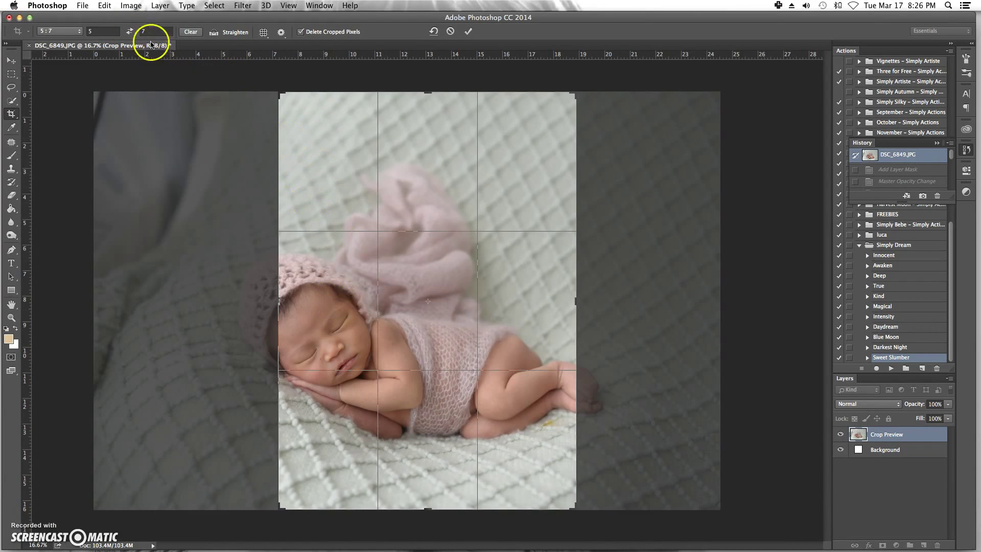
{"action": "left_click", "coordinate": [131, 33]}
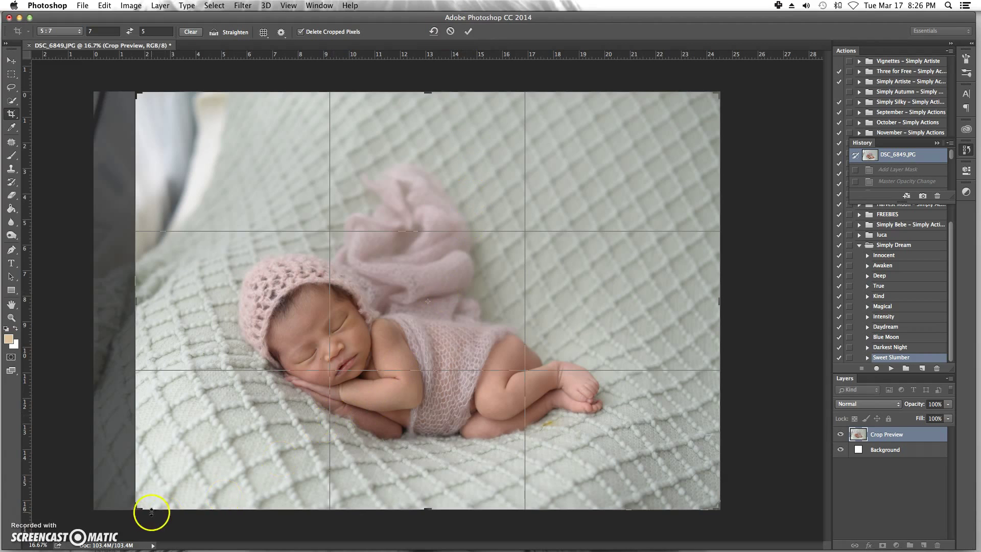
{"action": "left_click_drag", "start_coordinate": [135, 507], "coordinate": [162, 495]}
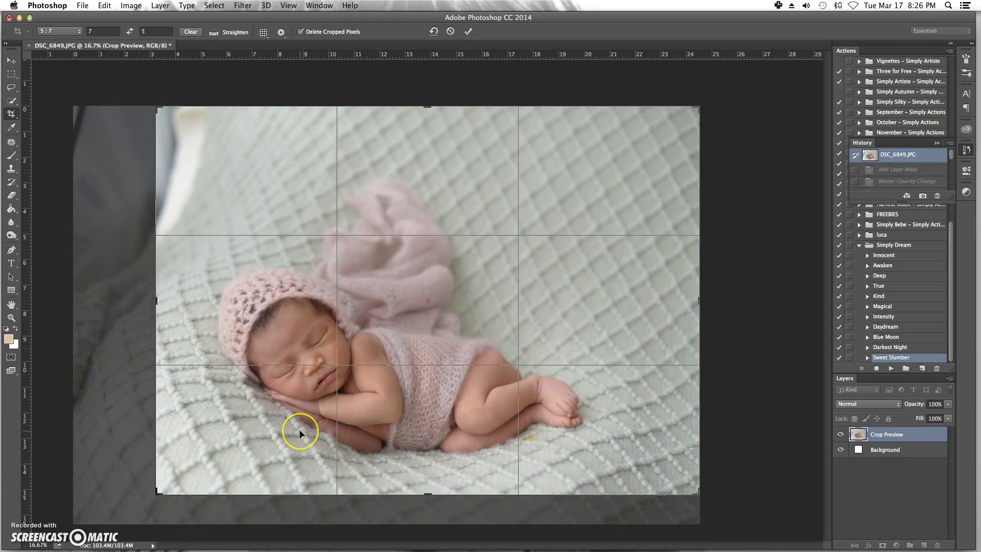
{"action": "key", "text": "Return"}
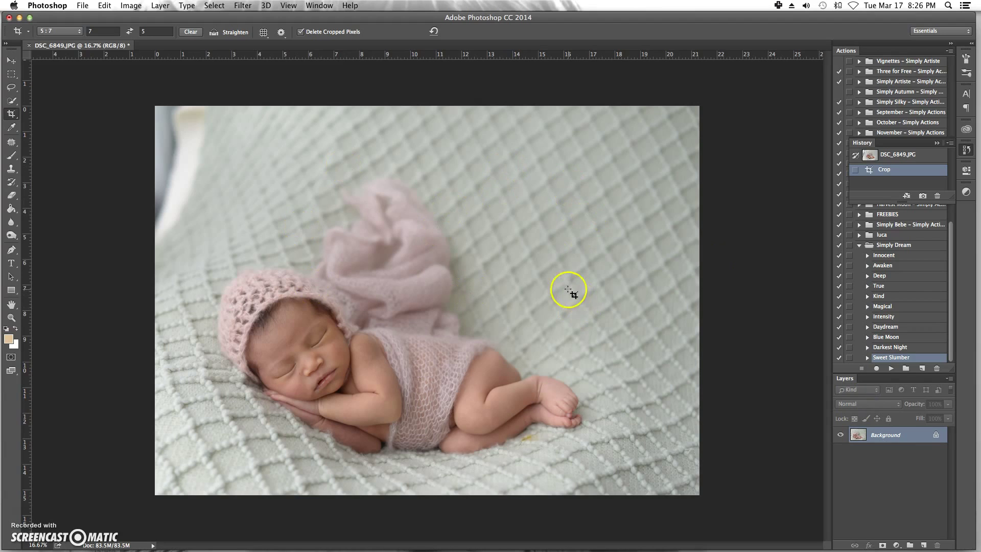
Step: Duplicate the Background layer and delete the duplicate
{"action": "left_click", "coordinate": [903, 434]}
{"action": "left_click", "coordinate": [885, 438]}
{"action": "left_click", "coordinate": [804, 463]}
{"action": "left_click", "coordinate": [740, 454]}
{"action": "left_click_drag", "start_coordinate": [879, 442], "coordinate": [924, 544]}
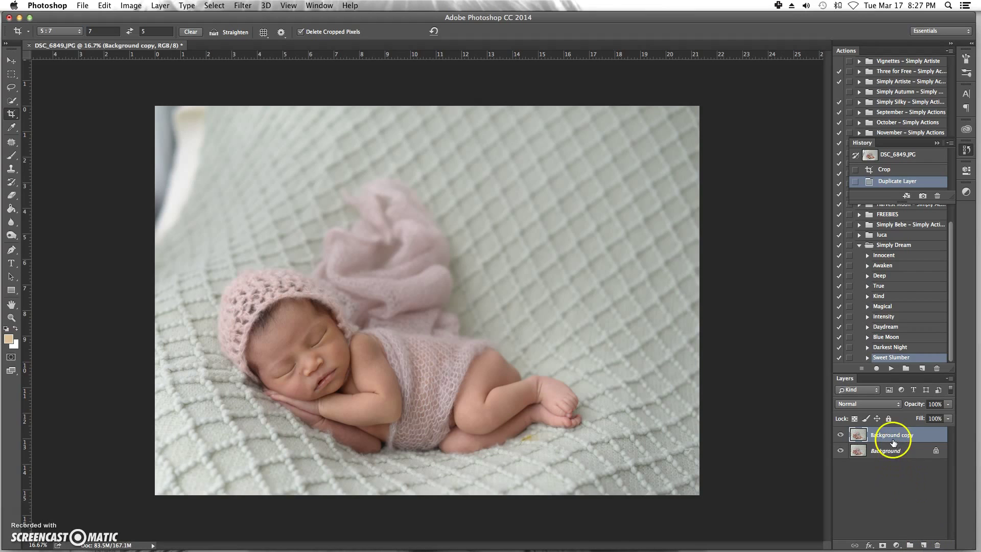
{"action": "left_click_drag", "start_coordinate": [897, 434], "coordinate": [937, 541]}
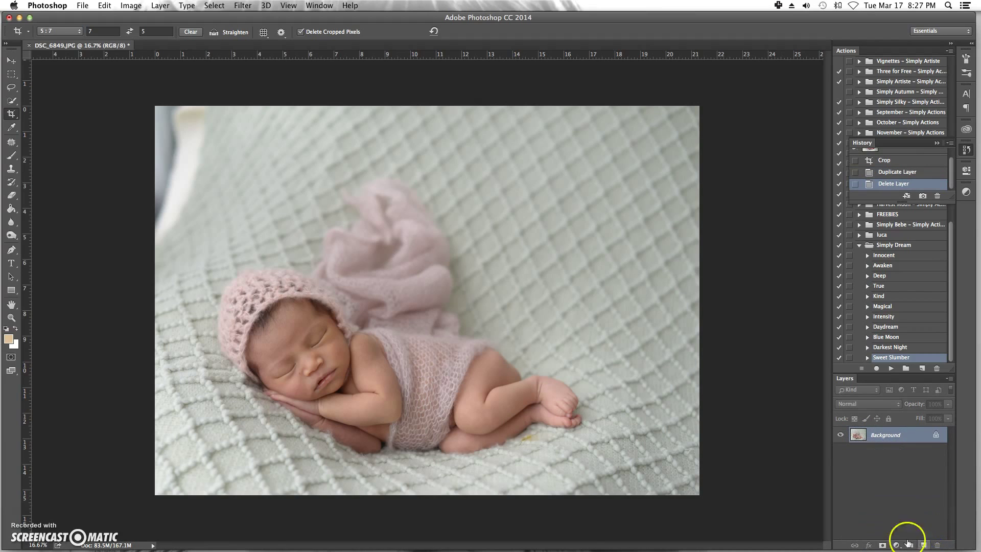
Step: Duplicate the Background layer with the Duplicate Layer command as Background copy, and delete that copy as well
{"action": "right_click", "coordinate": [877, 436]}
{"action": "left_click", "coordinate": [853, 454]}
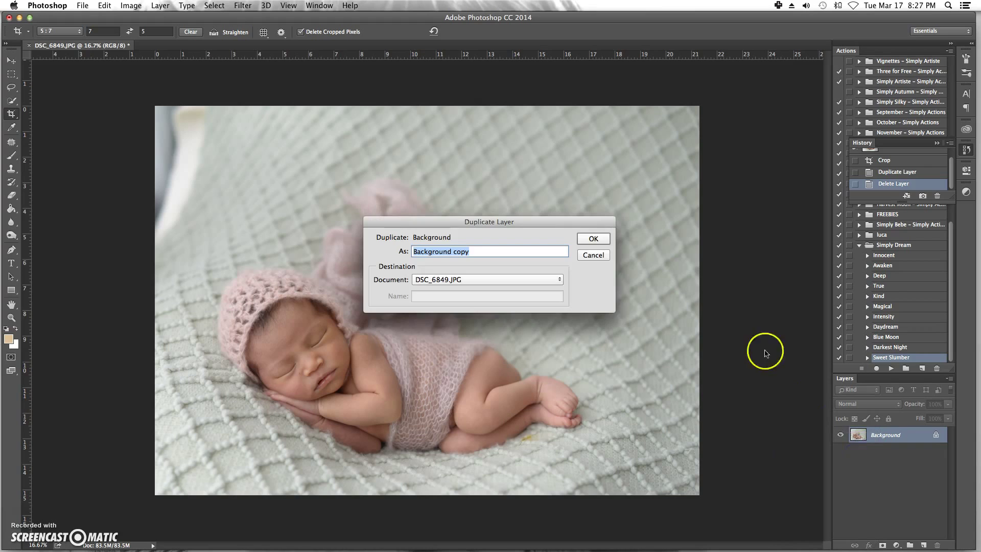
{"action": "left_click", "coordinate": [596, 239]}
{"action": "left_click_drag", "start_coordinate": [909, 427], "coordinate": [936, 543]}
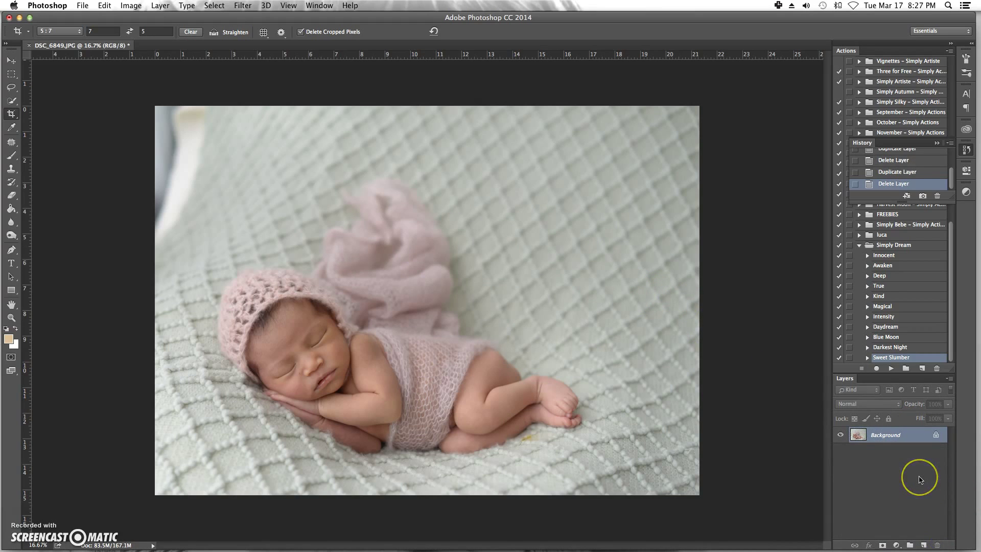
Step: Copy the background to a new layer and clone blanket texture over the exposed backdrop in the photo's upper-left corner
{"action": "key", "text": "super+j"}
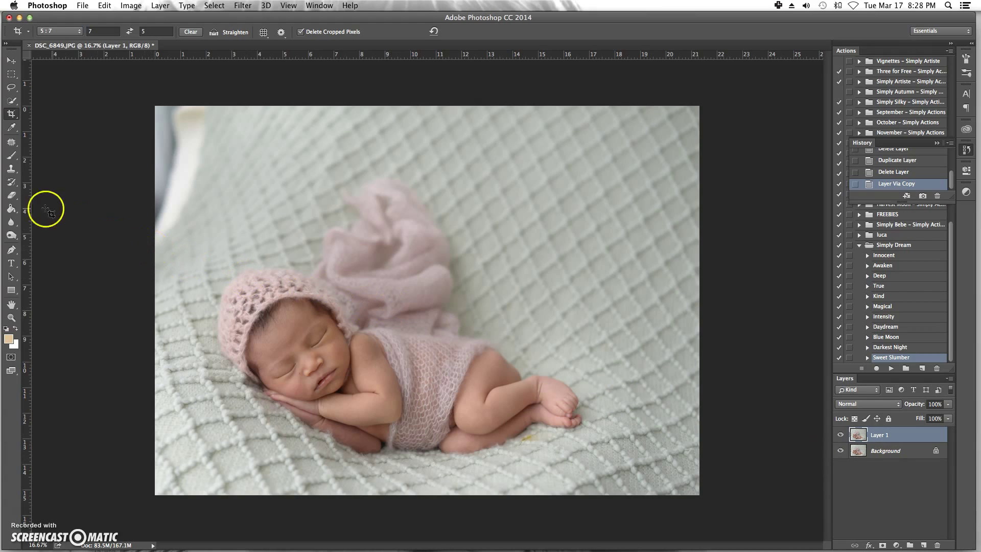
{"action": "left_click", "coordinate": [11, 169]}
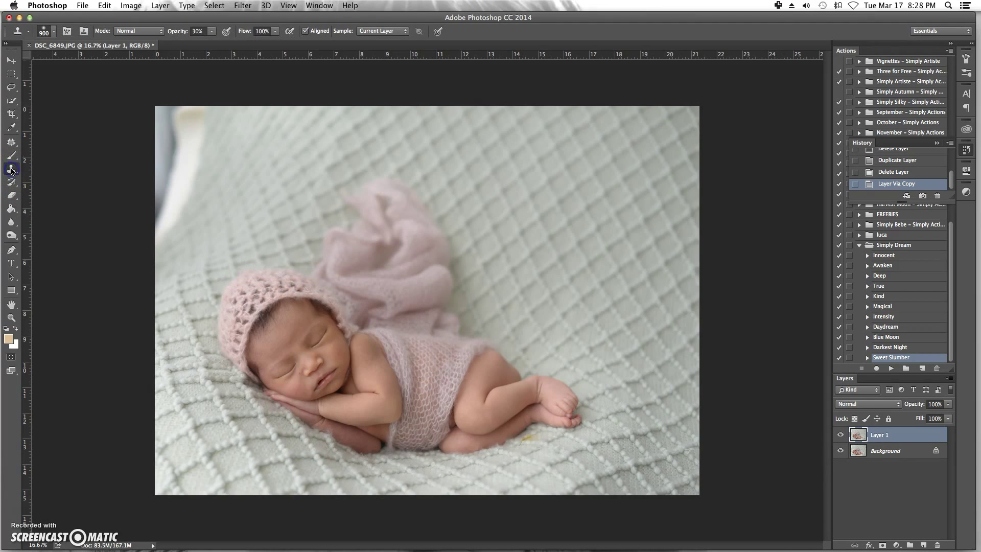
{"action": "left_click_drag", "start_coordinate": [185, 180], "coordinate": [258, 173]}
{"action": "left_click", "coordinate": [277, 142]}
{"action": "mouse_move", "coordinate": [276, 142]}
{"action": "left_mouse_down"}
{"action": "mouse_move", "coordinate": [552, 142]}
{"action": "mouse_move", "coordinate": [257, 147]}
{"action": "mouse_move", "coordinate": [279, 137]}
{"action": "mouse_move", "coordinate": [174, 127]}
{"action": "mouse_move", "coordinate": [164, 132]}
{"action": "mouse_move", "coordinate": [204, 148]}
{"action": "mouse_move", "coordinate": [184, 166]}
{"action": "mouse_move", "coordinate": [220, 134]}
{"action": "mouse_move", "coordinate": [135, 103]}
{"action": "mouse_move", "coordinate": [240, 105]}
{"action": "left_mouse_up"}
{"action": "mouse_move", "coordinate": [239, 108]}
{"action": "left_mouse_down"}
{"action": "mouse_move", "coordinate": [269, 154]}
{"action": "mouse_move", "coordinate": [291, 142]}
{"action": "mouse_move", "coordinate": [291, 131]}
{"action": "mouse_move", "coordinate": [230, 134]}
{"action": "mouse_move", "coordinate": [263, 128]}
{"action": "left_mouse_up"}
{"action": "left_click", "coordinate": [291, 130], "text": "alt"}
{"action": "left_click", "coordinate": [264, 128], "text": "alt"}
{"action": "mouse_move", "coordinate": [261, 127]}
{"action": "left_mouse_down"}
{"action": "mouse_move", "coordinate": [216, 135]}
{"action": "mouse_move", "coordinate": [194, 125]}
{"action": "mouse_move", "coordinate": [261, 149]}
{"action": "mouse_move", "coordinate": [202, 148]}
{"action": "left_mouse_up"}
{"action": "left_click", "coordinate": [270, 123], "text": "alt"}
{"action": "left_click_drag", "start_coordinate": [163, 120], "coordinate": [165, 118]}
{"action": "left_click", "coordinate": [263, 175], "text": "alt"}
{"action": "left_click_drag", "start_coordinate": [200, 166], "coordinate": [194, 176]}
{"action": "left_click", "coordinate": [226, 195], "text": "alt"}
{"action": "left_click", "coordinate": [182, 205]}
{"action": "left_click", "coordinate": [230, 183], "text": "alt"}
{"action": "left_click", "coordinate": [172, 160]}
{"action": "left_click", "coordinate": [171, 193]}
{"action": "left_click", "coordinate": [234, 160], "text": "alt"}
{"action": "left_click", "coordinate": [158, 214]}
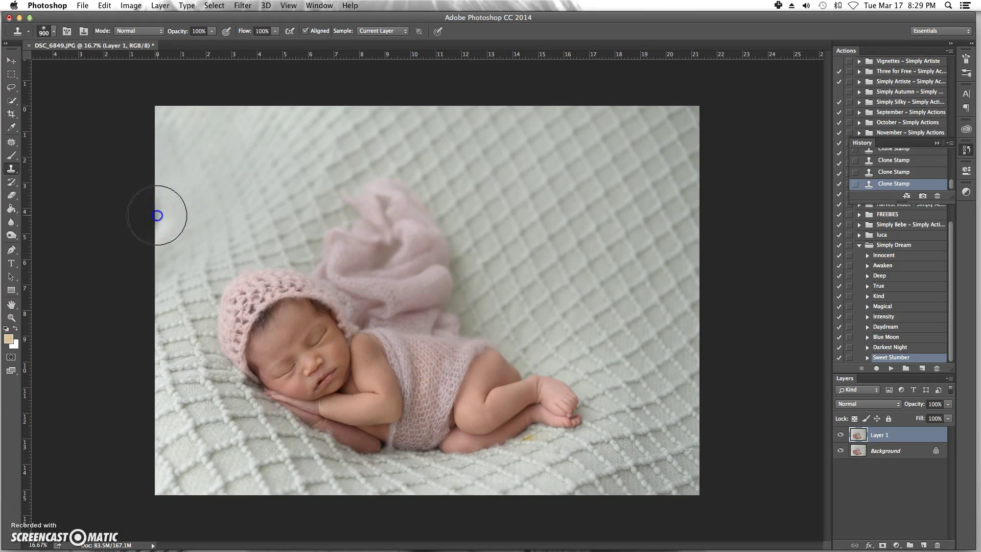
{"action": "left_click", "coordinate": [201, 199], "text": "alt"}
{"action": "left_click", "coordinate": [164, 203]}
{"action": "left_click", "coordinate": [197, 195]}
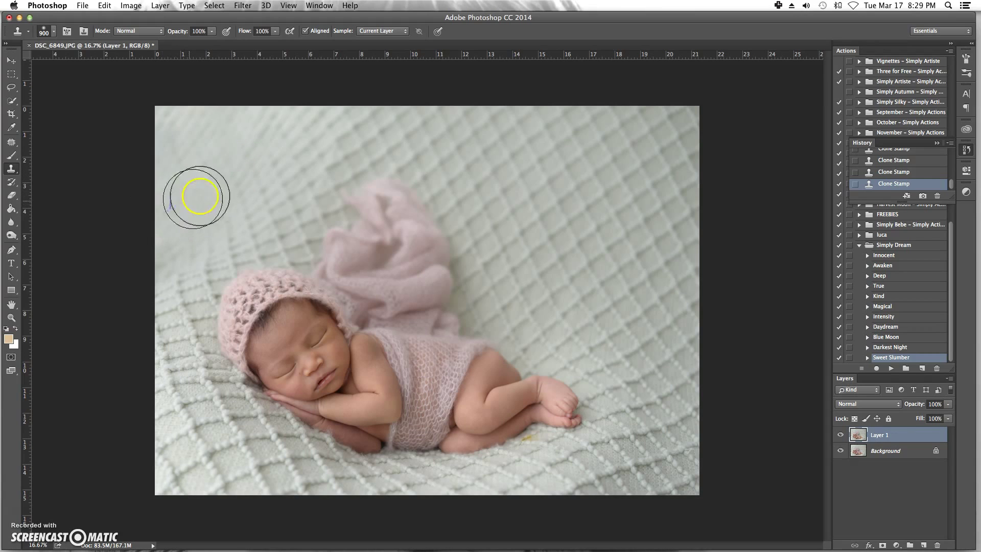
{"action": "left_click", "coordinate": [164, 158]}
{"action": "left_click", "coordinate": [196, 156], "text": "alt"}
{"action": "left_click", "coordinate": [163, 129]}
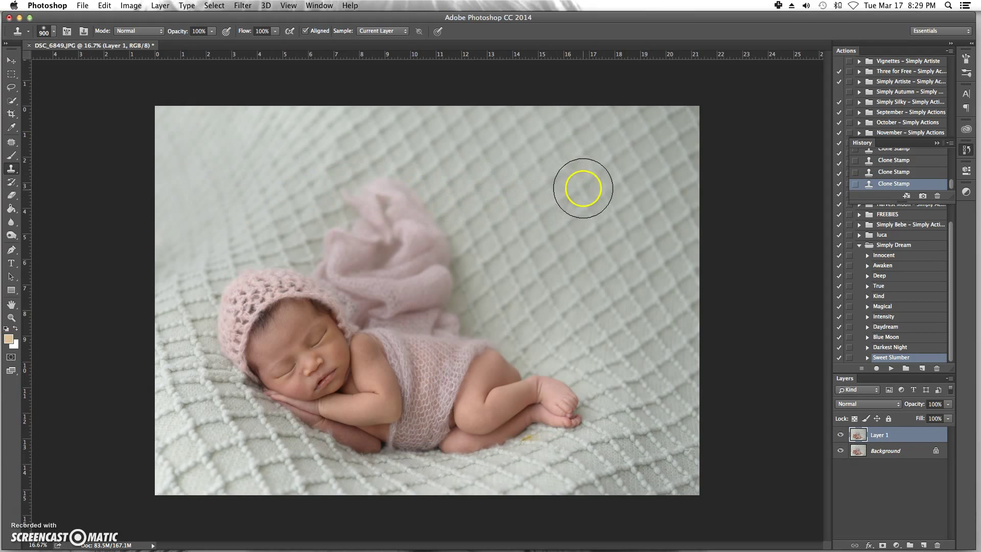
Step: Try cloning over the blanket in the photo's upper-right area, and step back in the history to before those strokes
{"action": "left_click", "coordinate": [597, 152]}
{"action": "left_click_drag", "start_coordinate": [597, 152], "coordinate": [503, 149]}
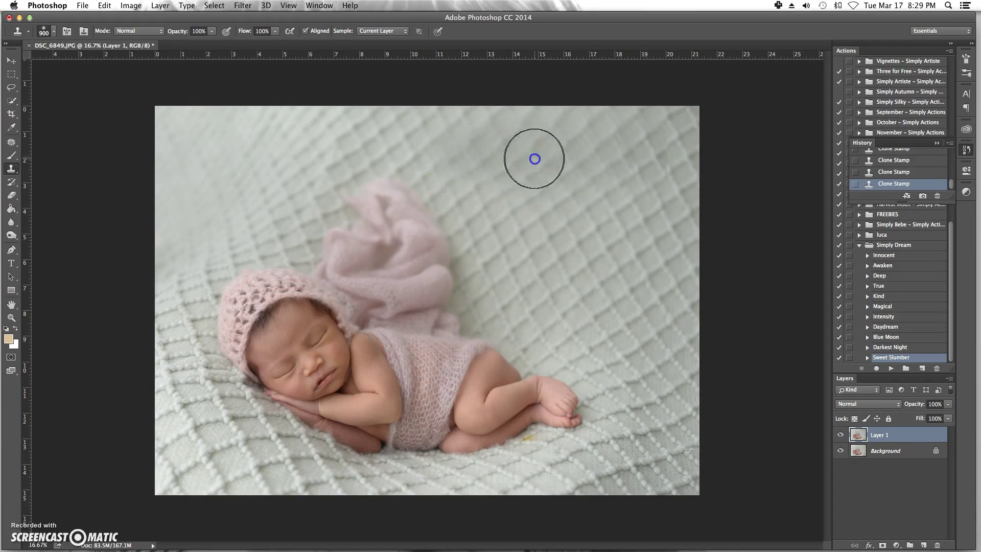
{"action": "mouse_move", "coordinate": [591, 164]}
{"action": "left_mouse_down"}
{"action": "mouse_move", "coordinate": [499, 219]}
{"action": "mouse_move", "coordinate": [670, 158]}
{"action": "mouse_move", "coordinate": [486, 162]}
{"action": "mouse_move", "coordinate": [674, 170]}
{"action": "left_mouse_up"}
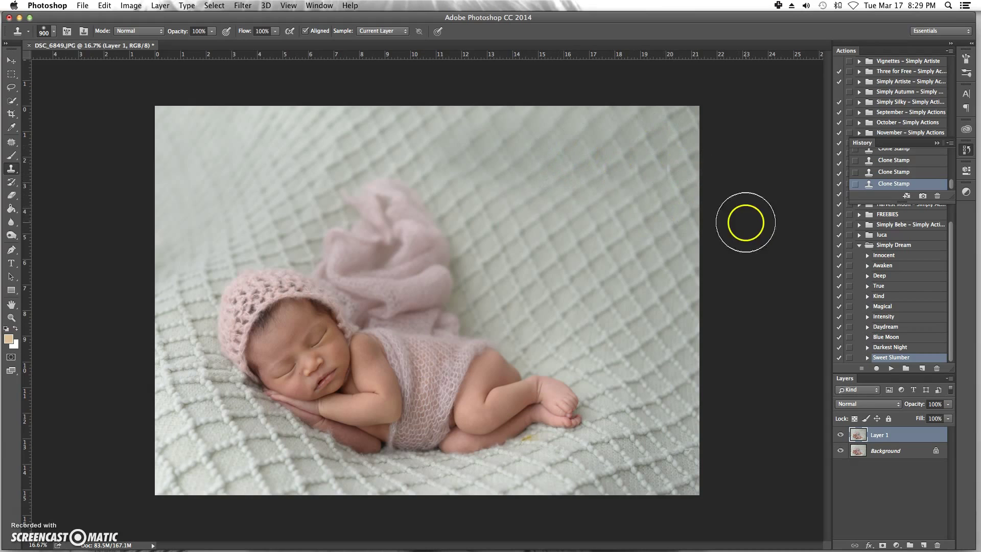
{"action": "left_click", "coordinate": [903, 172]}
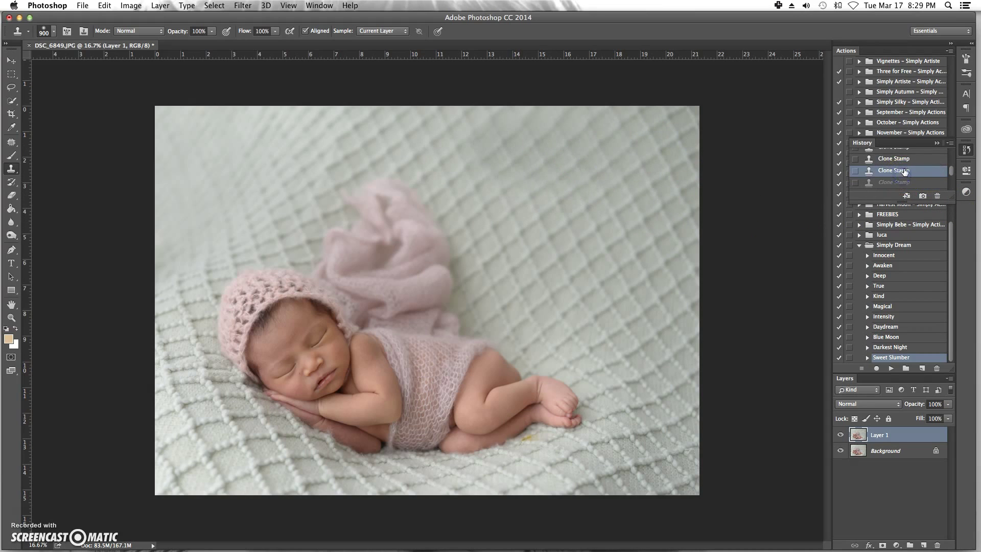
{"action": "left_click", "coordinate": [905, 163]}
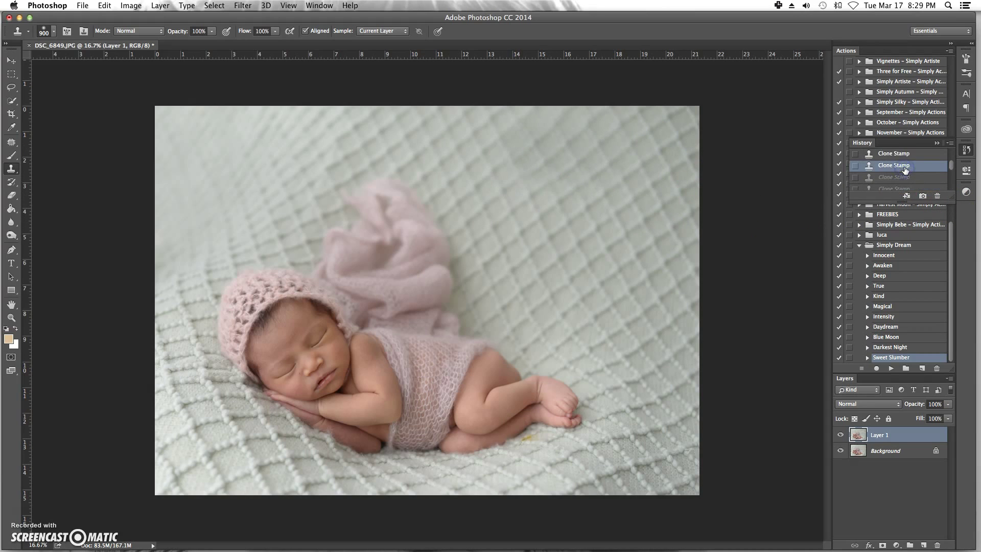
{"action": "left_click", "coordinate": [906, 161]}
{"action": "scroll", "coordinate": [906, 163], "scroll_direction": "up", "scroll_amount": 3}
{"action": "left_click", "coordinate": [906, 161]}
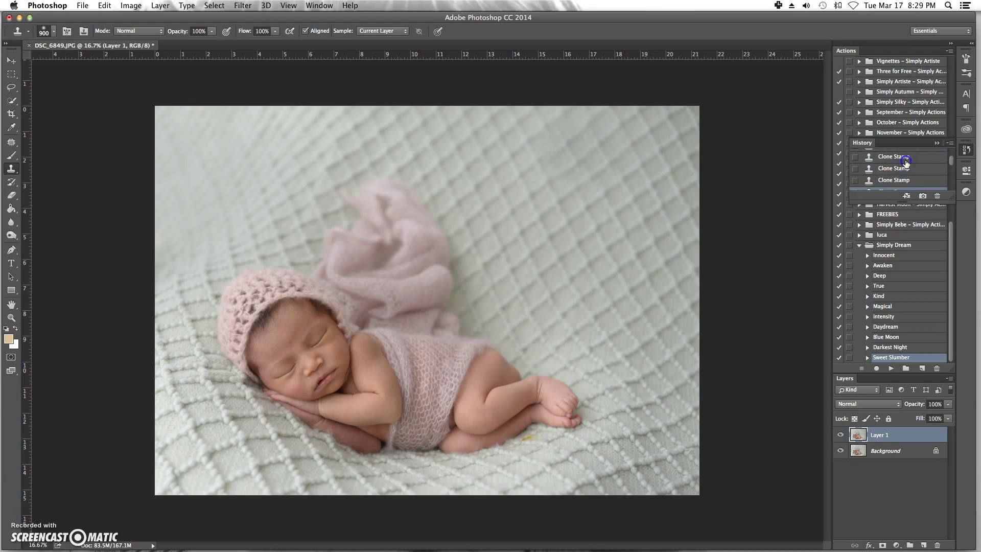
{"action": "scroll", "coordinate": [905, 164], "scroll_direction": "up", "scroll_amount": 2}
{"action": "left_click", "coordinate": [905, 160]}
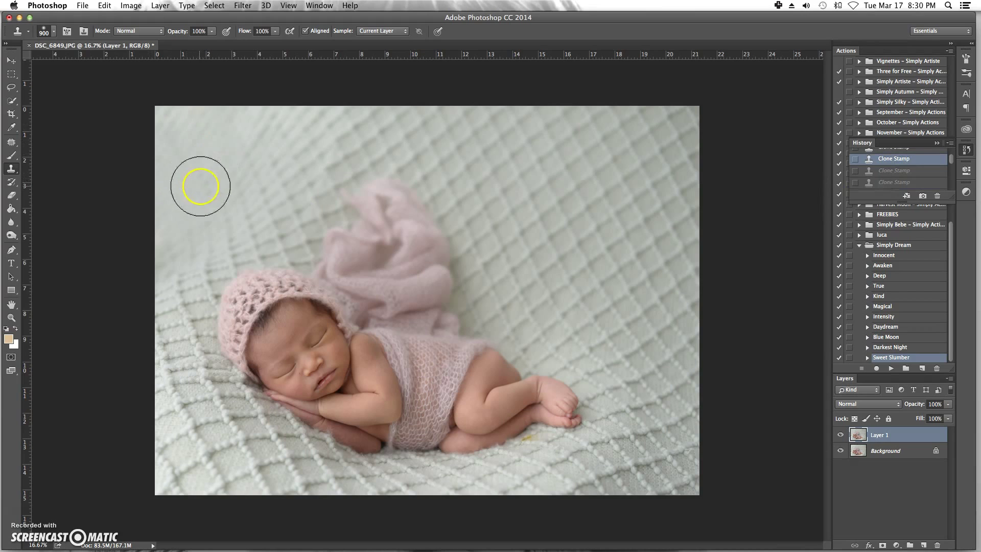
Step: Clone more blanket texture over the patched upper-left corner of the photo on Layer 1 to even it out
{"action": "left_click", "coordinate": [231, 189]}
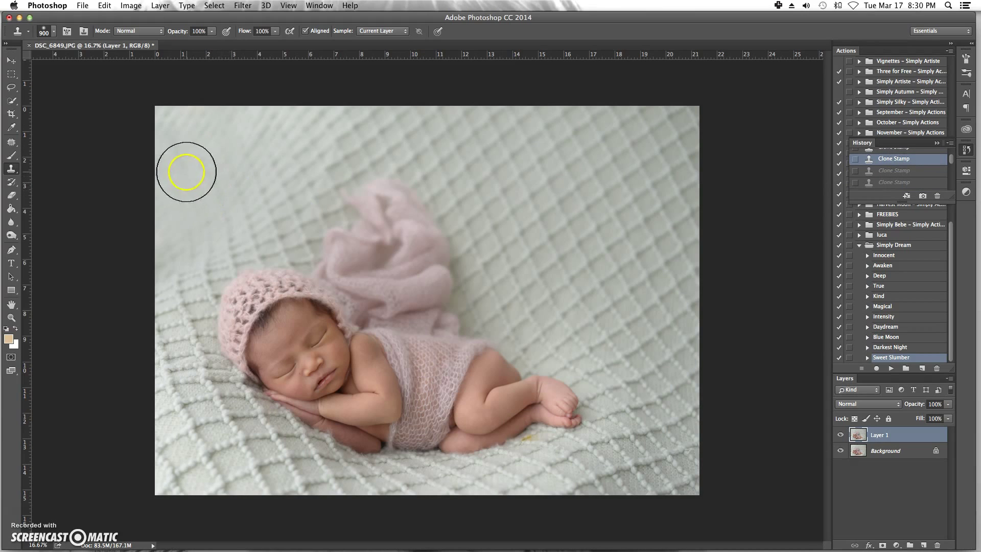
{"action": "left_click", "coordinate": [258, 158], "text": "alt"}
{"action": "left_click", "coordinate": [186, 149]}
{"action": "left_click", "coordinate": [208, 164], "text": "alt"}
{"action": "left_click", "coordinate": [177, 153]}
{"action": "left_click", "coordinate": [269, 215], "text": "alt"}
{"action": "left_click", "coordinate": [495, 198]}
{"action": "left_click", "coordinate": [605, 333]}
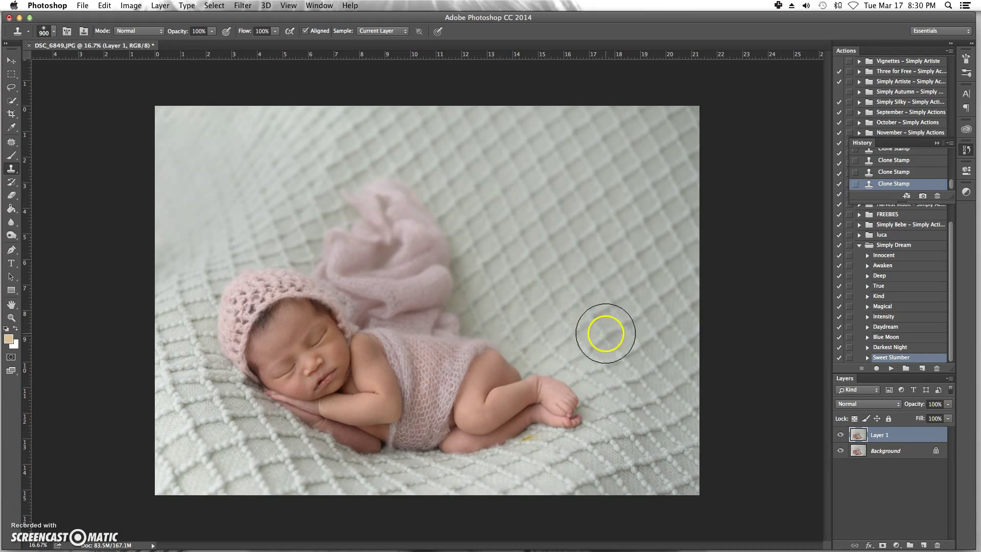
Step: Toggle Layer 1's visibility to compare before and after the cloning, and delete the layer
{"action": "left_click", "coordinate": [839, 434]}
{"action": "left_click", "coordinate": [840, 434]}
{"action": "left_click", "coordinate": [927, 438]}
{"action": "left_click_drag", "start_coordinate": [926, 437], "coordinate": [937, 545]}
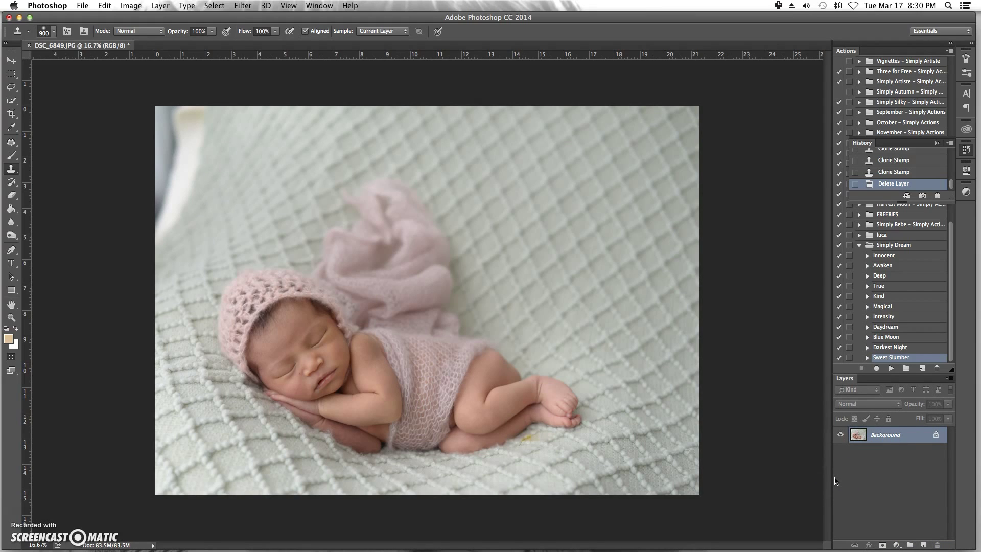
Step: Marquee-select the exposed backdrop in the photo's upper-left corner, fill it with Content-Aware at 100% opacity, and deselect
{"action": "left_click", "coordinate": [793, 453]}
{"action": "left_click", "coordinate": [754, 434]}
{"action": "left_click", "coordinate": [513, 353], "text": "alt"}
{"action": "left_click", "coordinate": [14, 75]}
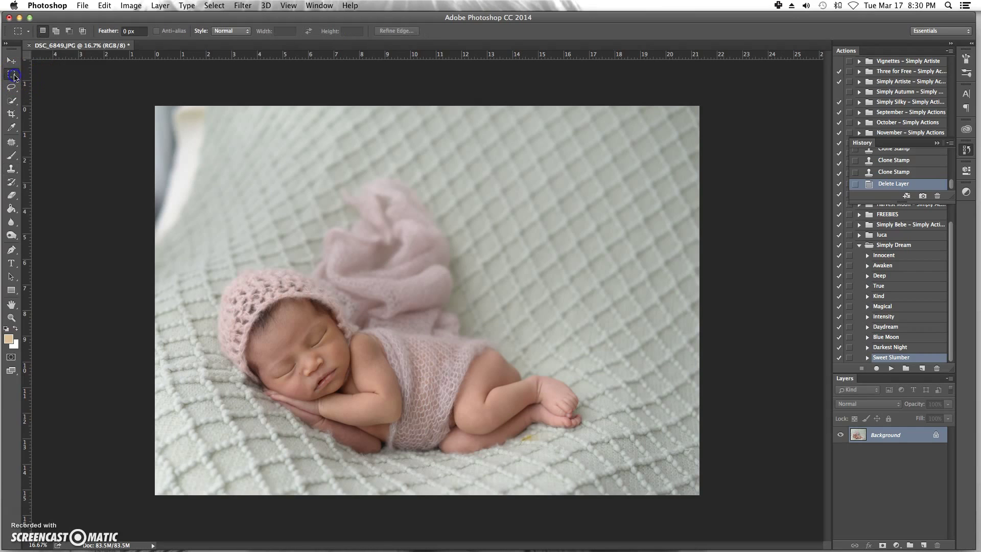
{"action": "left_click_drag", "start_coordinate": [156, 106], "coordinate": [212, 251]}
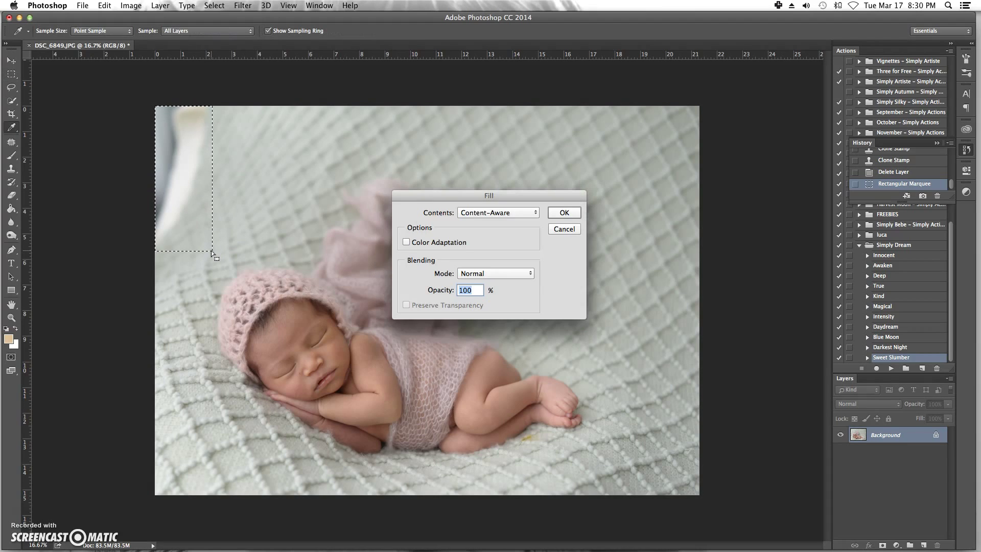
{"action": "key", "text": "Return"}
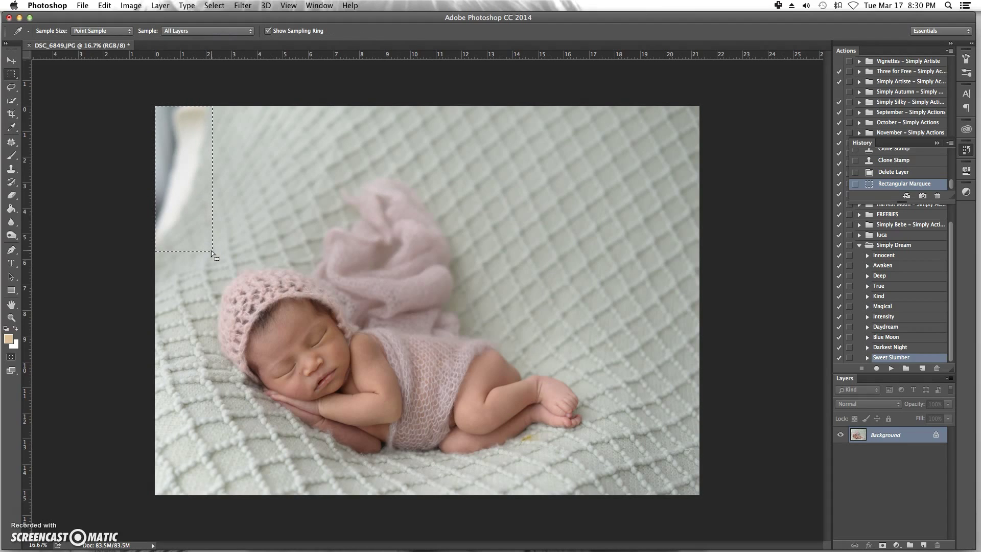
{"action": "left_click", "coordinate": [226, 184]}
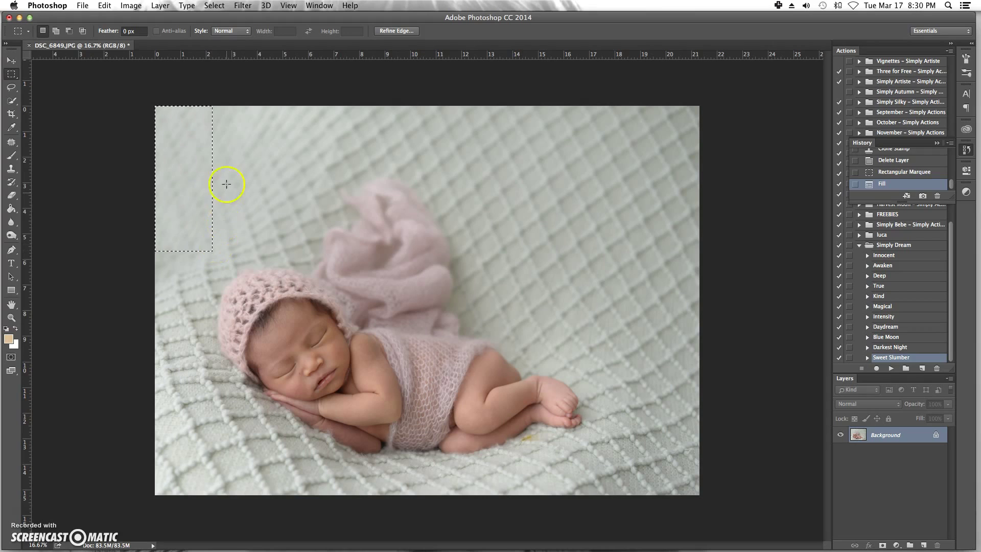
Step: Fill a small rectangular area on the photo's left edge, just below the filled corner, with Content-Aware and deselect
{"action": "left_click_drag", "start_coordinate": [150, 237], "coordinate": [194, 295]}
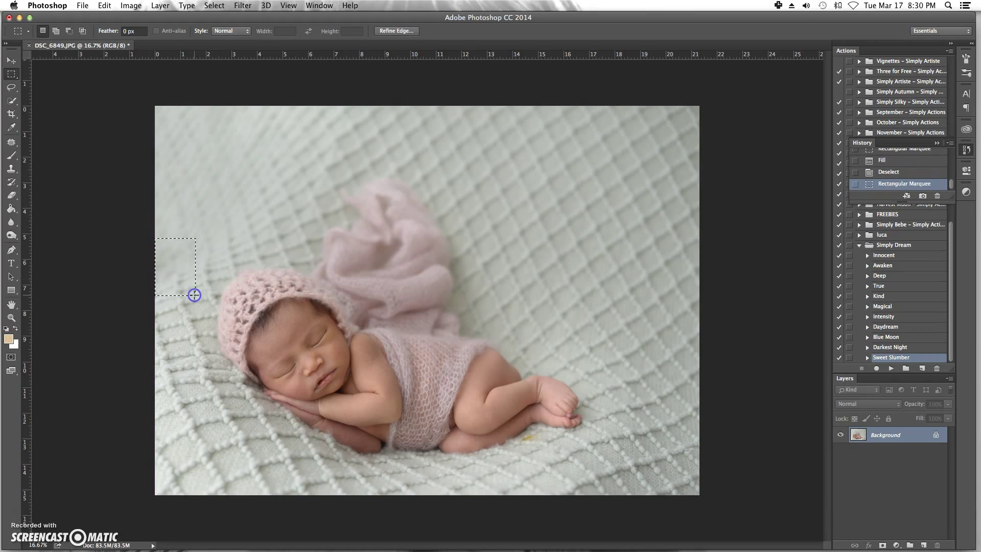
{"action": "key", "text": "shift+BackSpace"}
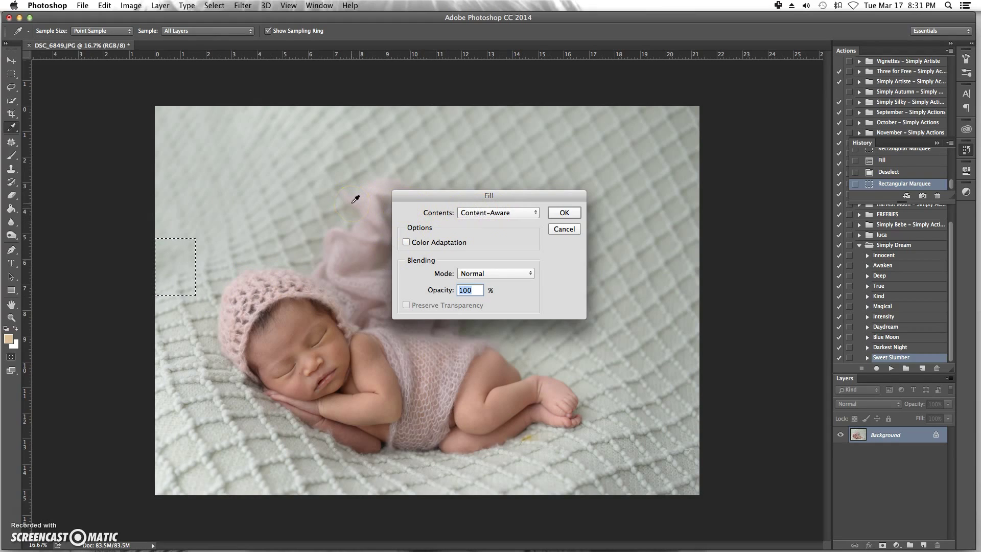
{"action": "key", "text": "Return"}
{"action": "left_click", "coordinate": [323, 199]}
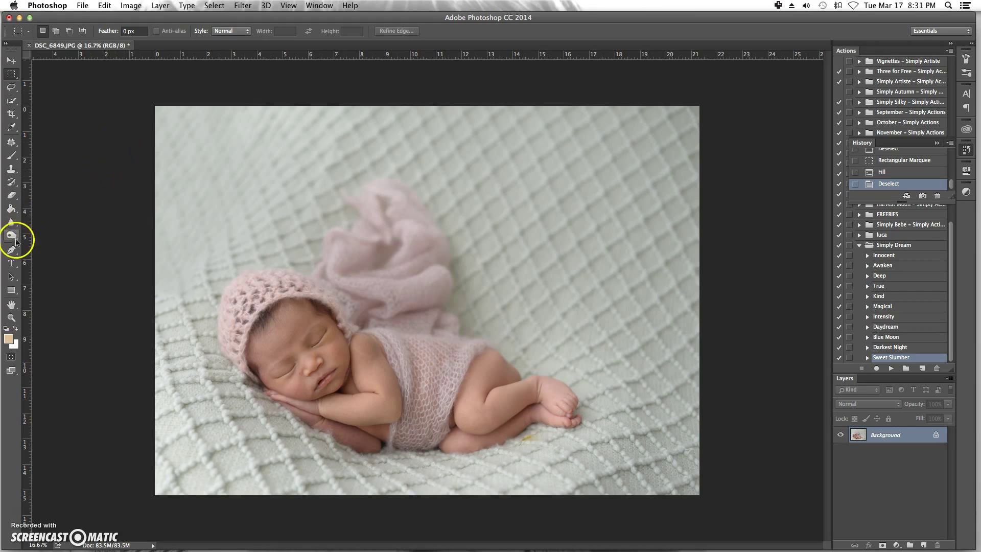
Step: Patch the small dark spot on the baby's cheek beside the nose using the Content-Aware Patch tool, and deselect
{"action": "left_click", "coordinate": [12, 318]}
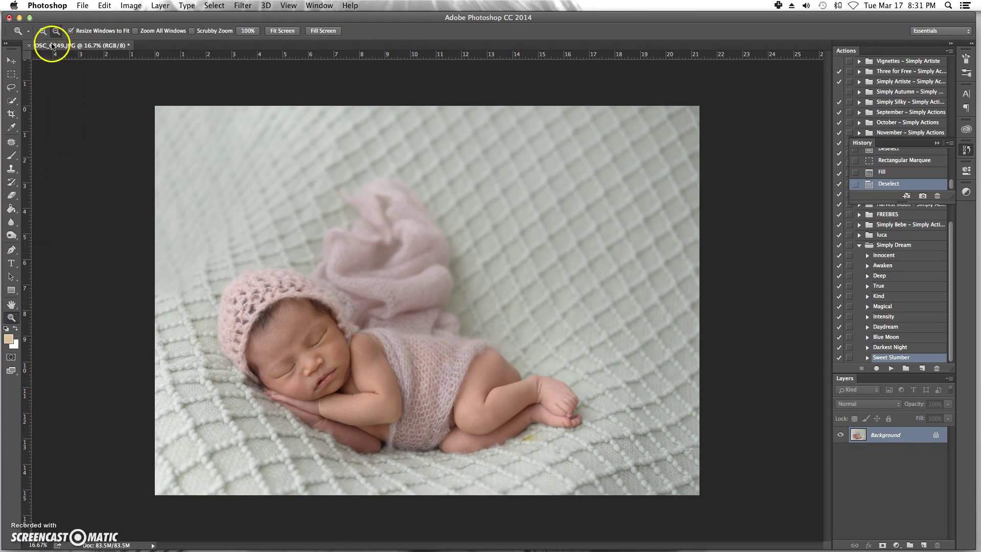
{"action": "left_click", "coordinate": [326, 400]}
{"action": "left_click", "coordinate": [376, 365]}
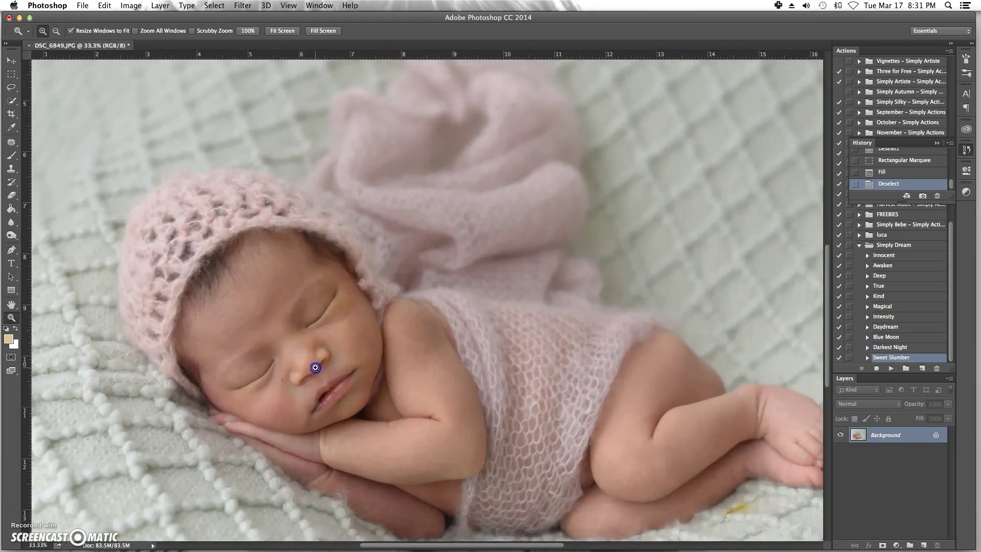
{"action": "left_click", "coordinate": [373, 368]}
{"action": "left_click", "coordinate": [291, 361]}
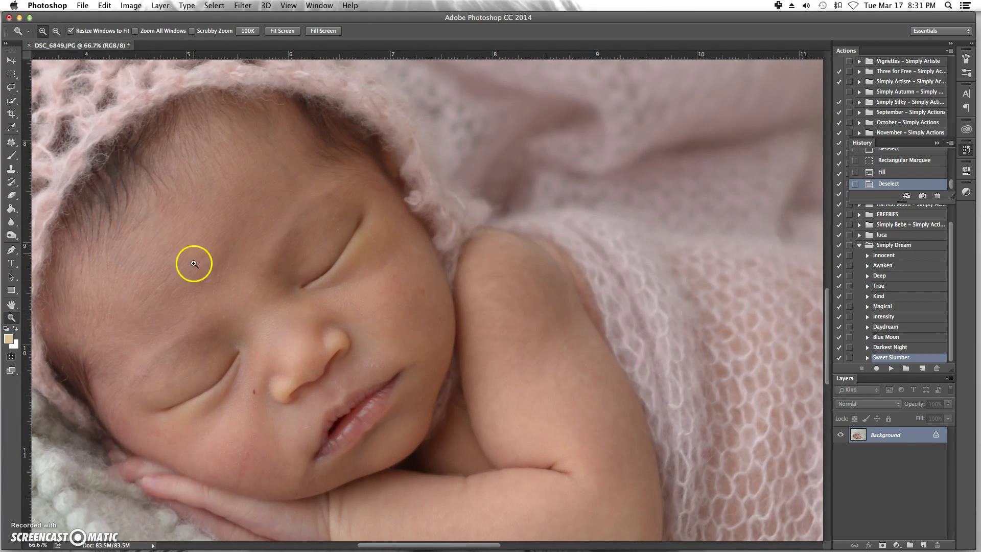
{"action": "mouse_move", "coordinate": [15, 141]}
{"action": "left_mouse_down"}
{"action": "mouse_move", "coordinate": [58, 149]}
{"action": "mouse_move", "coordinate": [59, 159]}
{"action": "mouse_move", "coordinate": [57, 138]}
{"action": "mouse_move", "coordinate": [56, 159]}
{"action": "mouse_move", "coordinate": [6, 139]}
{"action": "mouse_move", "coordinate": [56, 159]}
{"action": "left_mouse_up"}
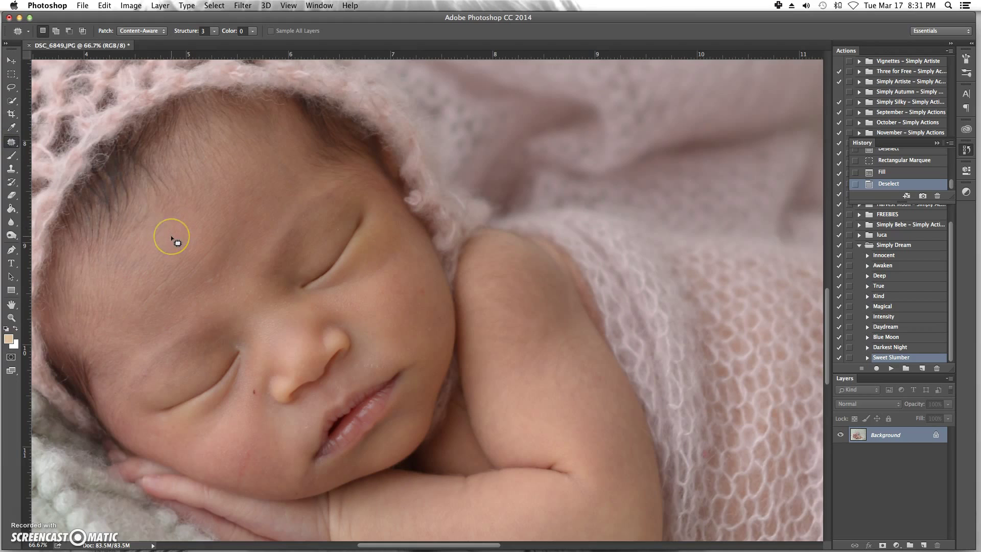
{"action": "left_click", "coordinate": [254, 385]}
{"action": "left_click_drag", "start_coordinate": [255, 387], "coordinate": [261, 399]}
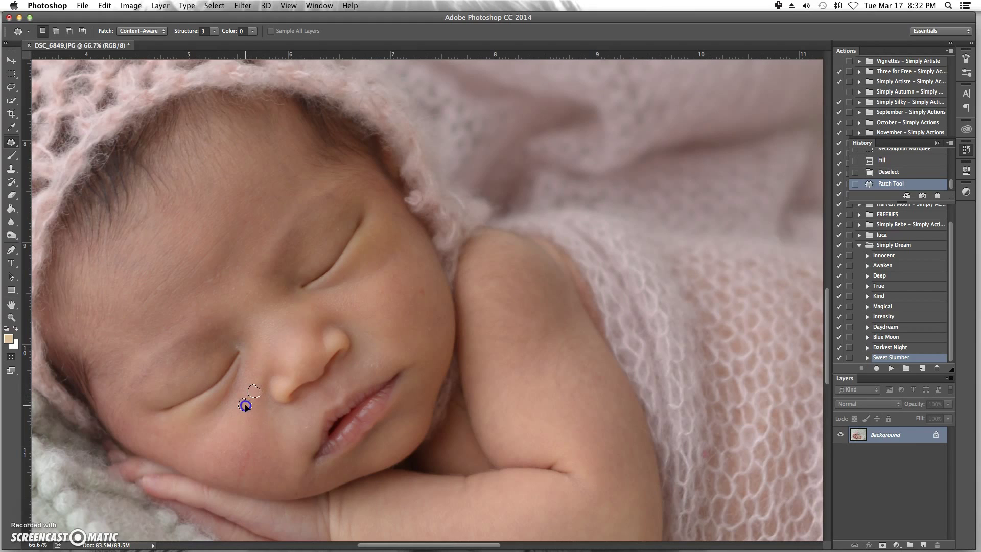
{"action": "left_click_drag", "start_coordinate": [247, 406], "coordinate": [247, 402]}
{"action": "left_click", "coordinate": [332, 389]}
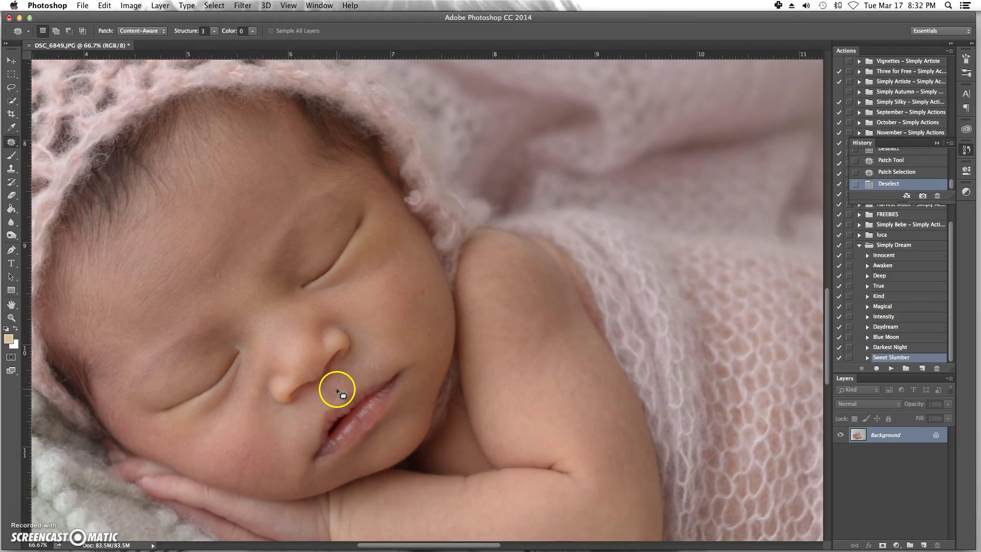
Step: Heal the blemishes on the baby's lower cheek, near the hand, with the Content-Aware Spot Healing Brush
{"action": "left_click_drag", "start_coordinate": [12, 142], "coordinate": [40, 141]}
{"action": "left_click", "coordinate": [40, 141]}
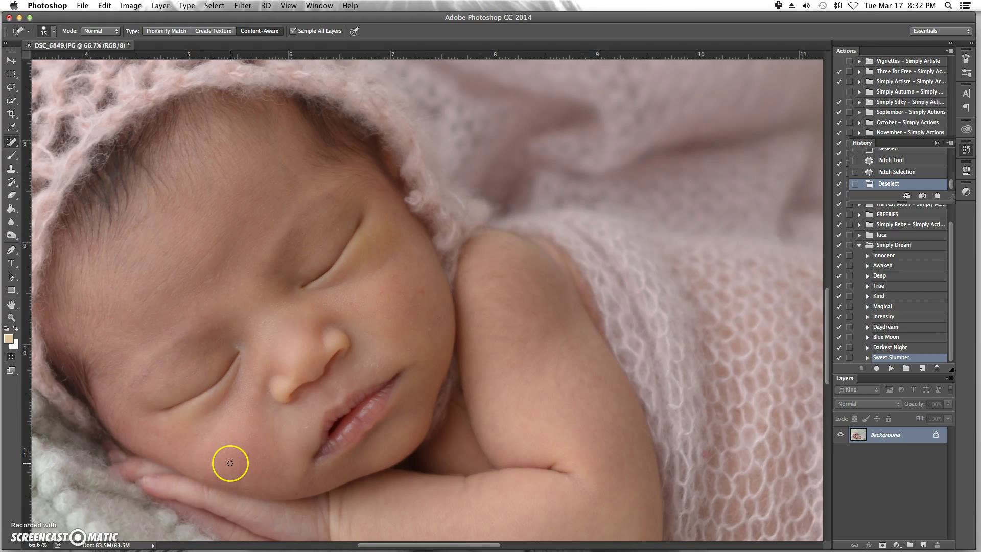
{"action": "left_click_drag", "start_coordinate": [250, 453], "coordinate": [242, 478]}
{"action": "left_click", "coordinate": [241, 482]}
{"action": "left_click", "coordinate": [218, 475]}
{"action": "left_click", "coordinate": [160, 438]}
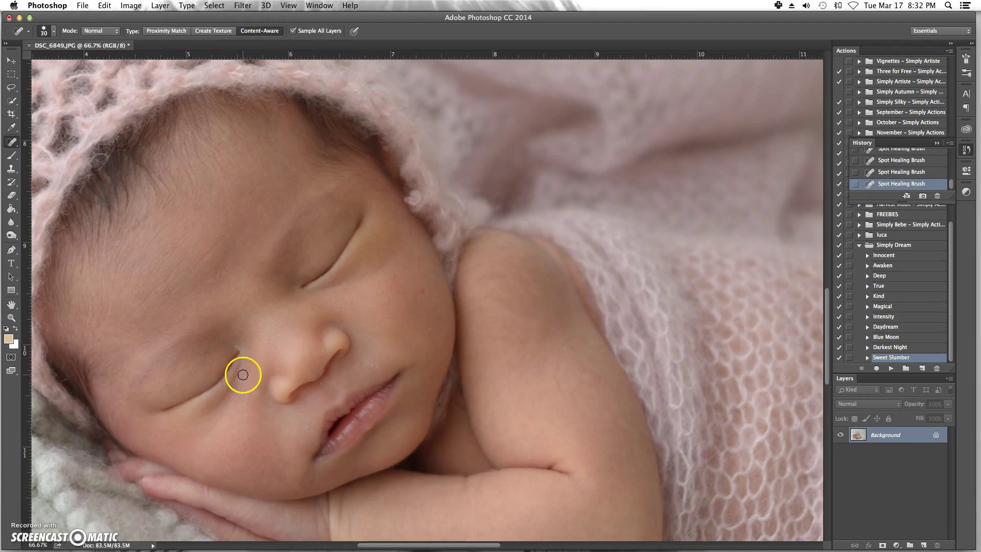
Step: Spot-heal the remaining blemishes on the baby's brow, eyelid, upper cheek and the skin around the mouth with a size 30 brush
{"action": "left_click_drag", "start_coordinate": [247, 296], "coordinate": [264, 295]}
{"action": "left_click", "coordinate": [334, 223]}
{"action": "left_click_drag", "start_coordinate": [415, 288], "coordinate": [398, 277]}
{"action": "left_click", "coordinate": [376, 293]}
{"action": "left_click", "coordinate": [408, 302]}
{"action": "mouse_move", "coordinate": [402, 331]}
{"action": "left_mouse_down"}
{"action": "mouse_move", "coordinate": [429, 323]}
{"action": "mouse_move", "coordinate": [423, 302]}
{"action": "left_mouse_up"}
{"action": "left_click_drag", "start_coordinate": [367, 363], "coordinate": [367, 364]}
{"action": "left_click", "coordinate": [303, 421]}
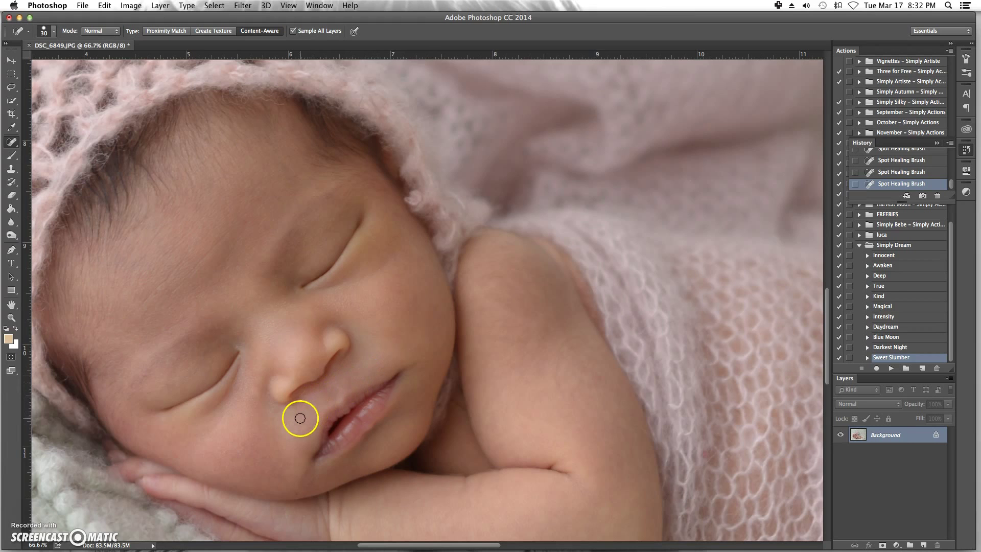
{"action": "left_click", "coordinate": [323, 384]}
Step: Remove the yellow stain on the blanket below the baby's feet with the Content-Aware Patch tool, and deselect
{"action": "scroll", "coordinate": [350, 402], "scroll_direction": "down", "scroll_amount": 10}
{"action": "scroll", "coordinate": [349, 402], "scroll_direction": "right", "scroll_amount": 10}
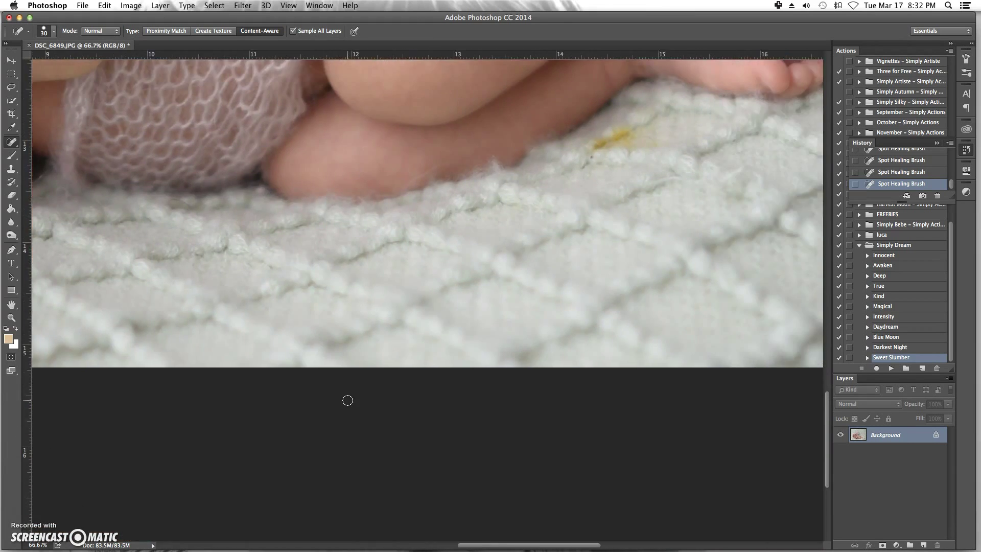
{"action": "scroll", "coordinate": [348, 400], "scroll_direction": "up", "scroll_amount": 8}
{"action": "scroll", "coordinate": [347, 400], "scroll_direction": "right", "scroll_amount": 6}
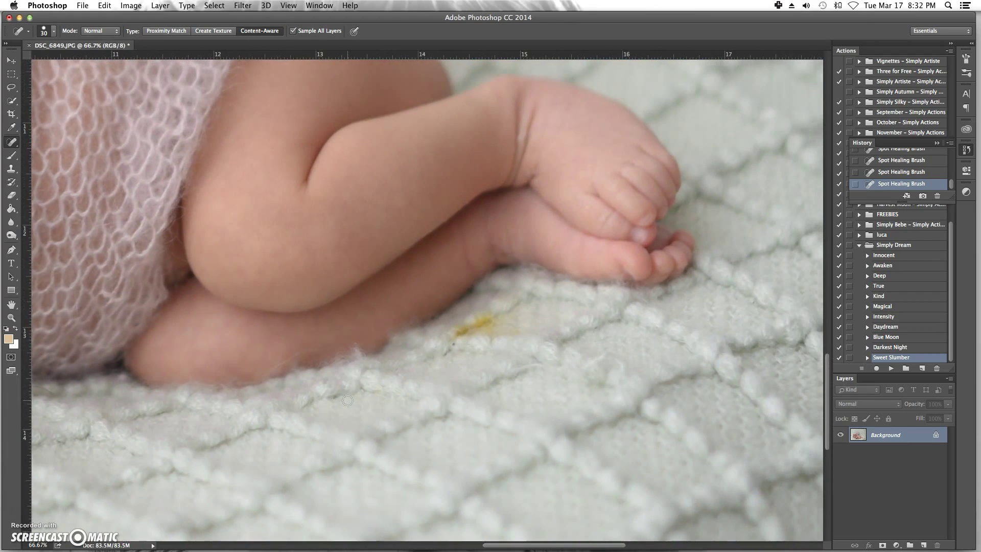
{"action": "left_click_drag", "start_coordinate": [11, 141], "coordinate": [32, 142]}
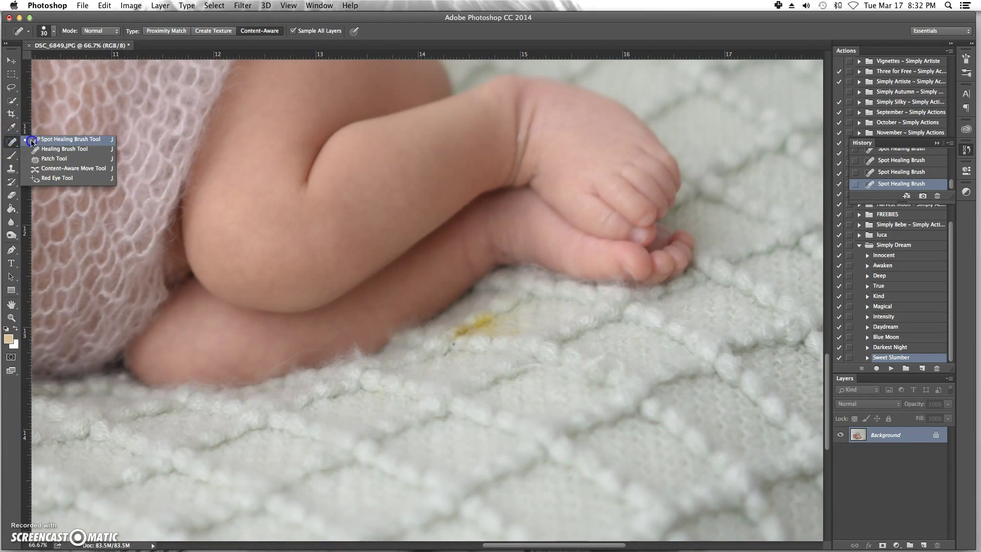
{"action": "left_click", "coordinate": [41, 158]}
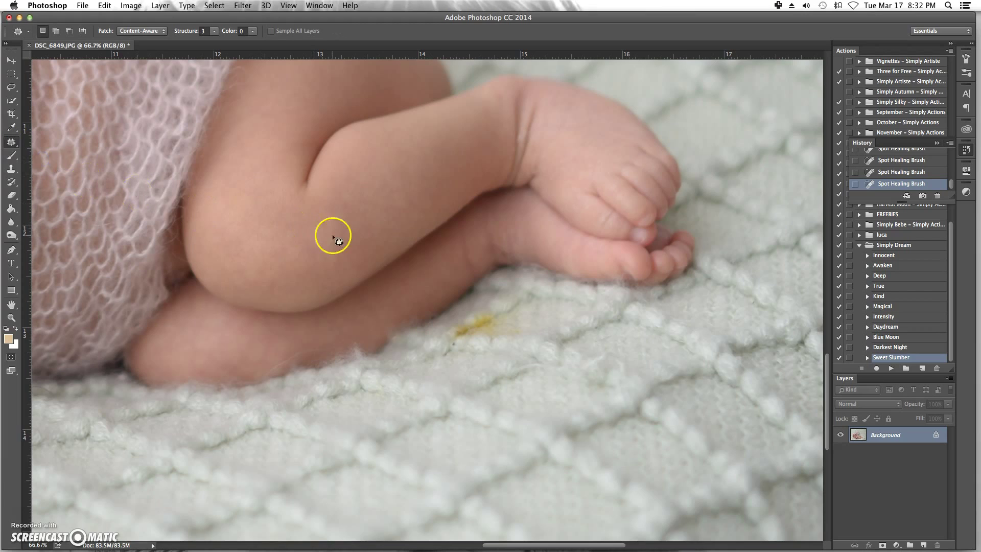
{"action": "mouse_move", "coordinate": [491, 309]}
{"action": "left_mouse_down"}
{"action": "mouse_move", "coordinate": [462, 316]}
{"action": "mouse_move", "coordinate": [439, 343]}
{"action": "mouse_move", "coordinate": [526, 345]}
{"action": "mouse_move", "coordinate": [537, 320]}
{"action": "mouse_move", "coordinate": [514, 302]}
{"action": "mouse_move", "coordinate": [473, 311]}
{"action": "mouse_move", "coordinate": [597, 339]}
{"action": "left_mouse_up"}
{"action": "left_click", "coordinate": [524, 347]}
{"action": "mouse_move", "coordinate": [526, 314]}
{"action": "left_mouse_down"}
{"action": "mouse_move", "coordinate": [543, 311]}
{"action": "mouse_move", "coordinate": [537, 307]}
{"action": "mouse_move", "coordinate": [543, 332]}
{"action": "mouse_move", "coordinate": [527, 304]}
{"action": "mouse_move", "coordinate": [535, 309]}
{"action": "left_mouse_up"}
{"action": "left_click", "coordinate": [545, 325]}
{"action": "left_click", "coordinate": [486, 313]}
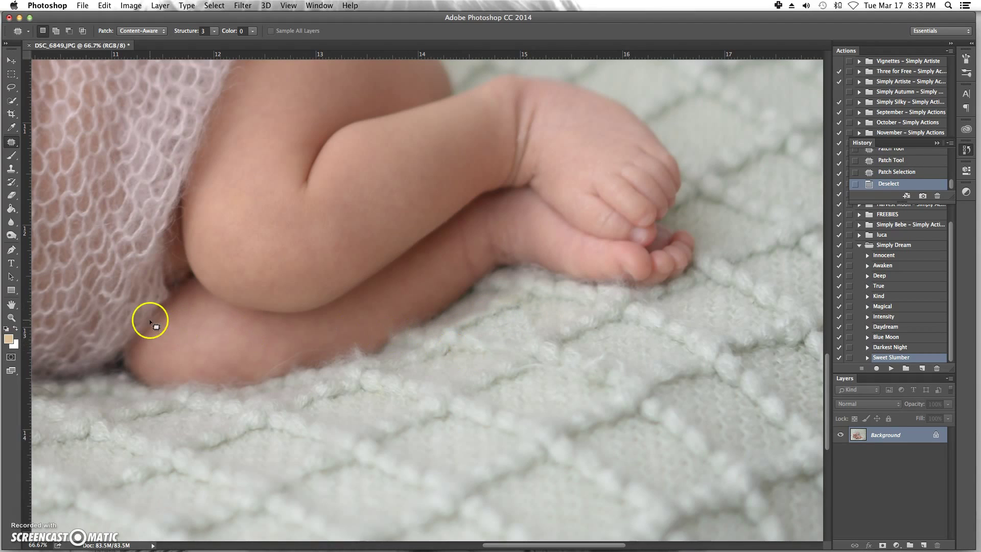
Step: Return to a view of the whole photo and duplicate the Background layer
{"action": "left_click", "coordinate": [11, 317]}
{"action": "left_click", "coordinate": [56, 30]}
{"action": "left_click", "coordinate": [164, 199]}
{"action": "left_click", "coordinate": [163, 199]}
{"action": "left_click", "coordinate": [161, 198]}
{"action": "left_click", "coordinate": [160, 195]}
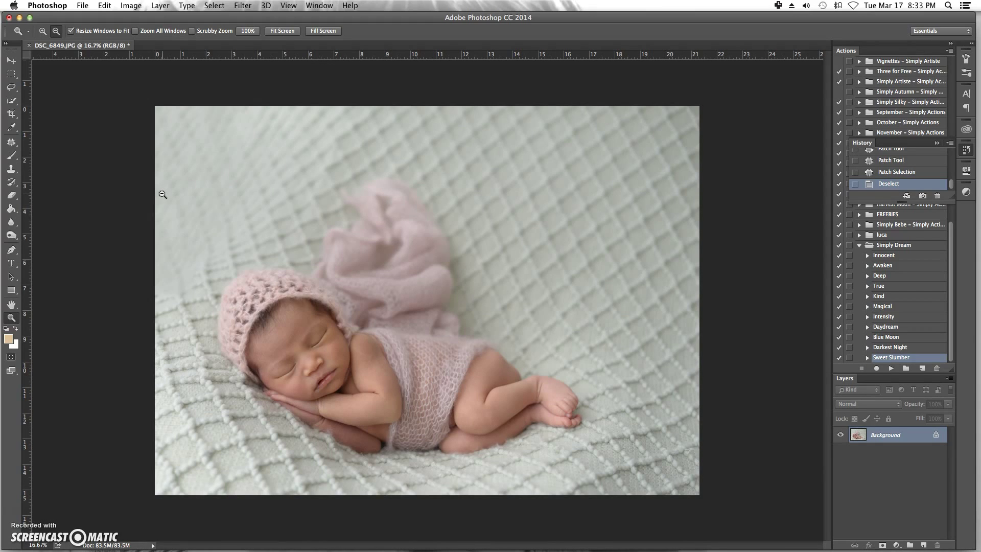
{"action": "left_click", "coordinate": [163, 185]}
{"action": "left_click_drag", "start_coordinate": [889, 434], "coordinate": [923, 543]}
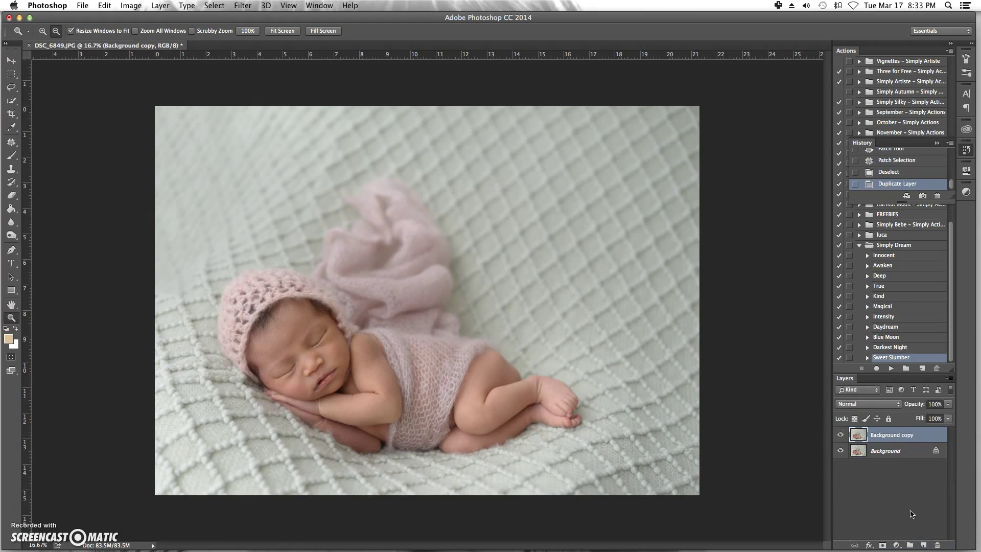
Step: Smooth the skin on the Background copy layer with the Imagenomic Portraiture filter and set the layer's opacity to 64%
{"action": "left_click", "coordinate": [241, 6]}
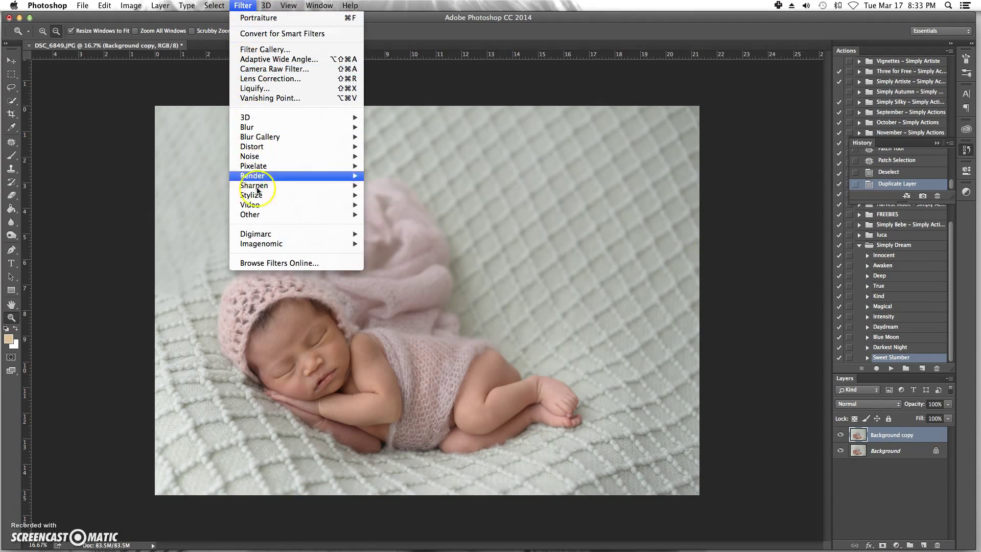
{"action": "mouse_move", "coordinate": [286, 243]}
{"action": "left_click", "coordinate": [397, 244]}
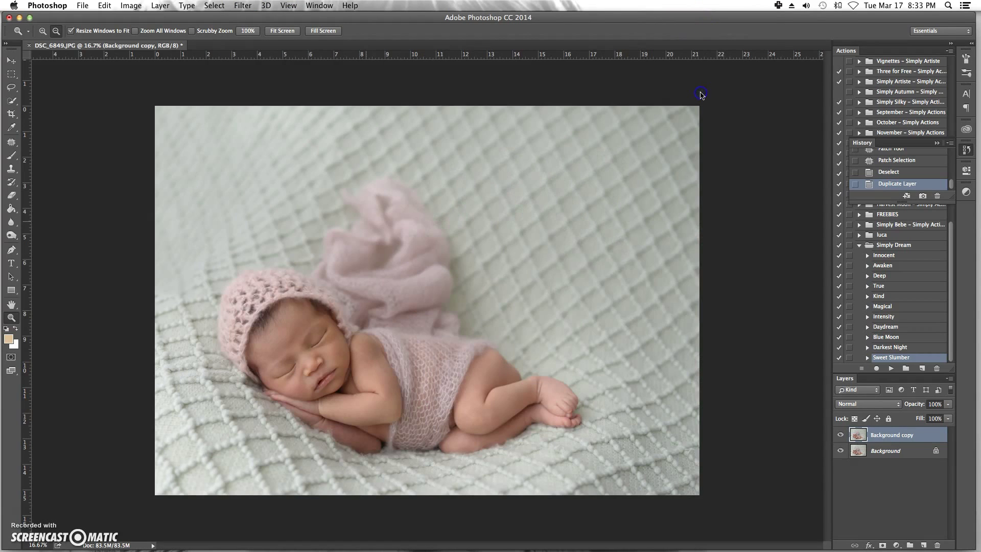
{"action": "left_click", "coordinate": [695, 90]}
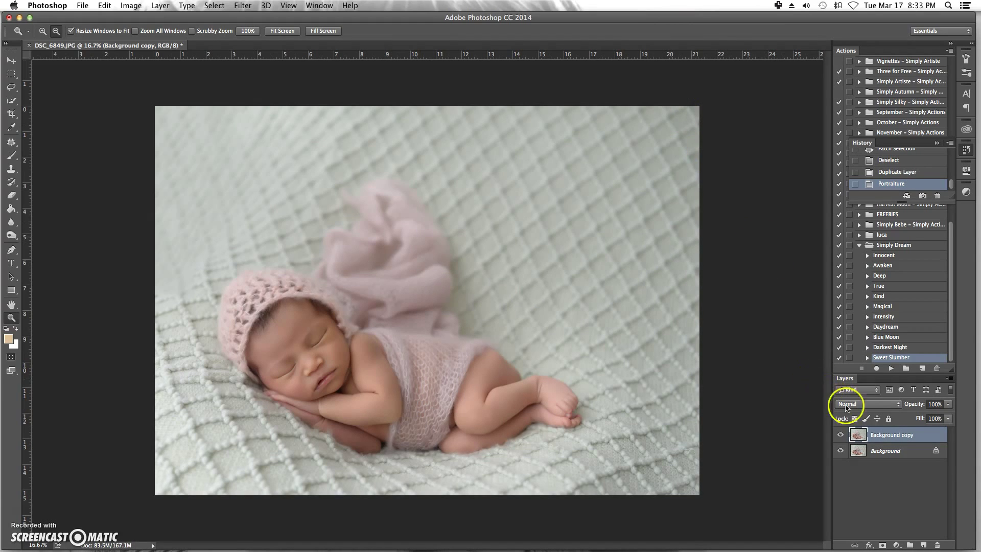
{"action": "left_click_drag", "start_coordinate": [919, 405], "coordinate": [914, 404]}
{"action": "left_click", "coordinate": [899, 405]}
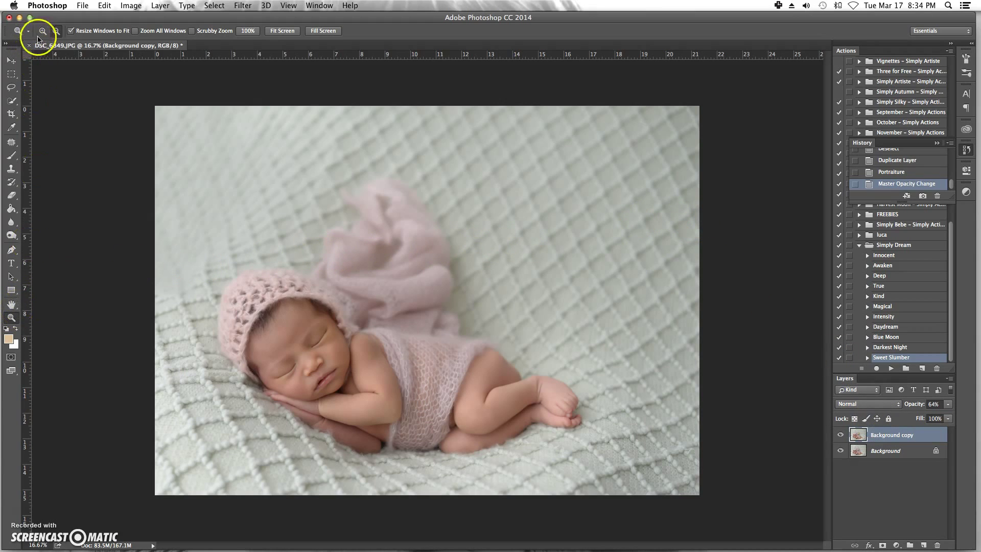
Step: Erase the smoothing over the baby's closed eyes and lips on the Background copy with a size 30 eraser at 30% opacity
{"action": "left_click", "coordinate": [309, 363]}
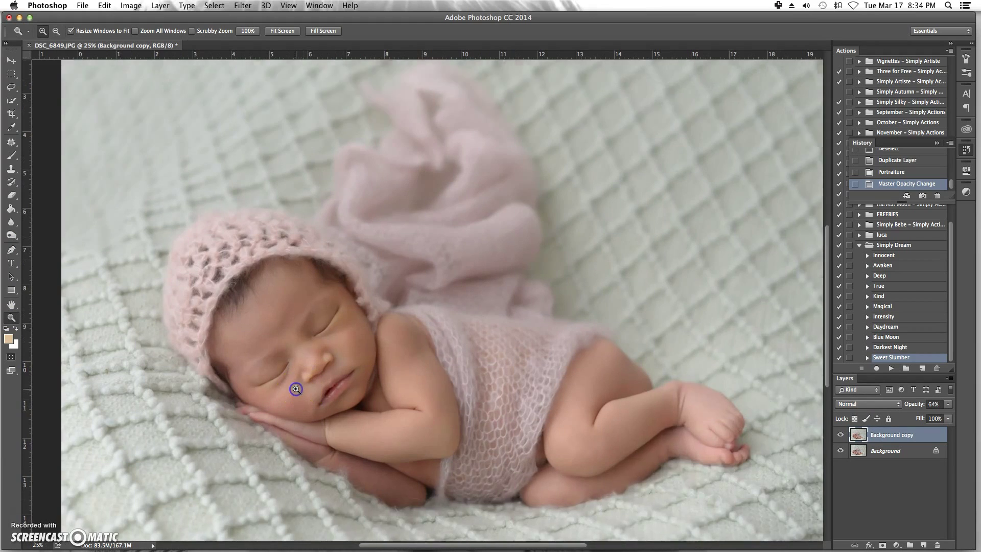
{"action": "left_click", "coordinate": [296, 389]}
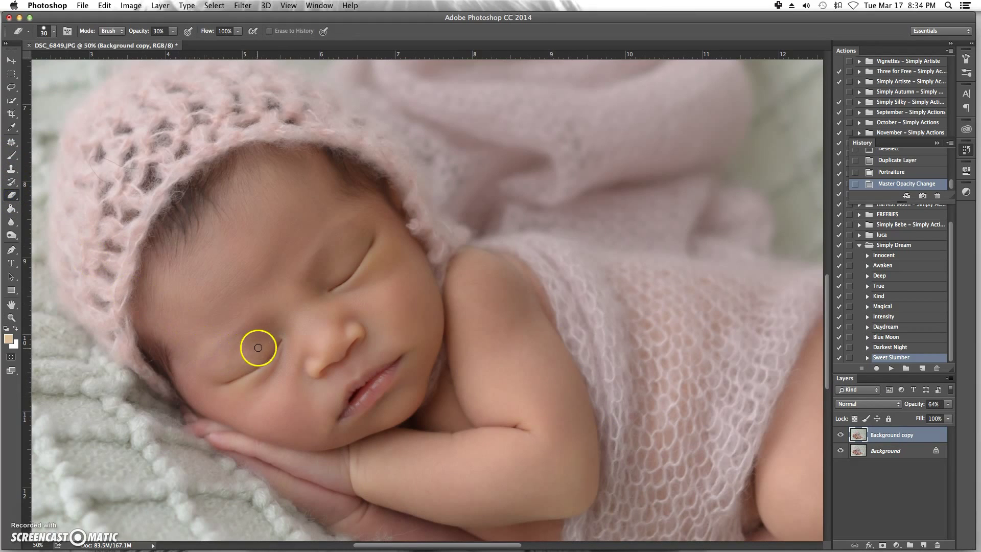
{"action": "left_click", "coordinate": [256, 367]}
{"action": "left_click_drag", "start_coordinate": [239, 377], "coordinate": [248, 376]}
{"action": "left_click", "coordinate": [229, 377]}
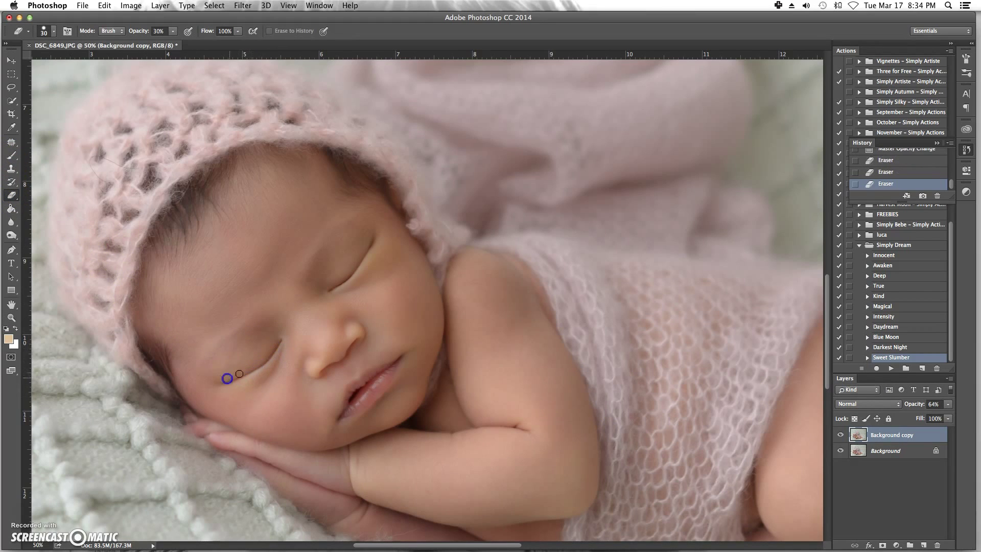
{"action": "left_click_drag", "start_coordinate": [350, 279], "coordinate": [343, 278]}
{"action": "mouse_move", "coordinate": [367, 401]}
{"action": "left_mouse_down"}
{"action": "mouse_move", "coordinate": [374, 377]}
{"action": "mouse_move", "coordinate": [345, 401]}
{"action": "mouse_move", "coordinate": [349, 410]}
{"action": "mouse_move", "coordinate": [384, 375]}
{"action": "mouse_move", "coordinate": [355, 390]}
{"action": "mouse_move", "coordinate": [380, 381]}
{"action": "mouse_move", "coordinate": [363, 408]}
{"action": "left_mouse_up"}
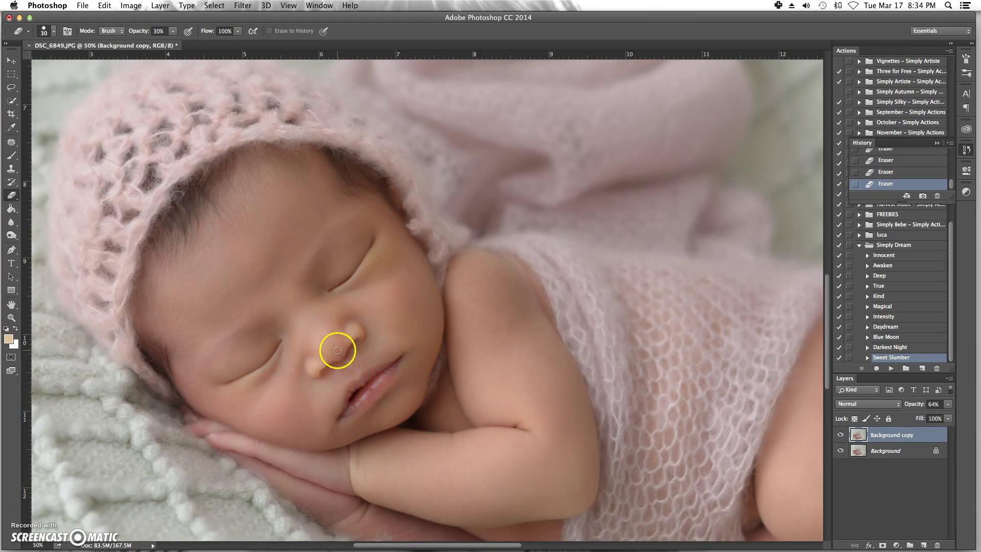
Step: Return to a view of the whole photo and flatten the image
{"action": "left_click", "coordinate": [8, 318]}
{"action": "left_click", "coordinate": [56, 31]}
{"action": "left_click", "coordinate": [140, 169]}
{"action": "left_click", "coordinate": [140, 168]}
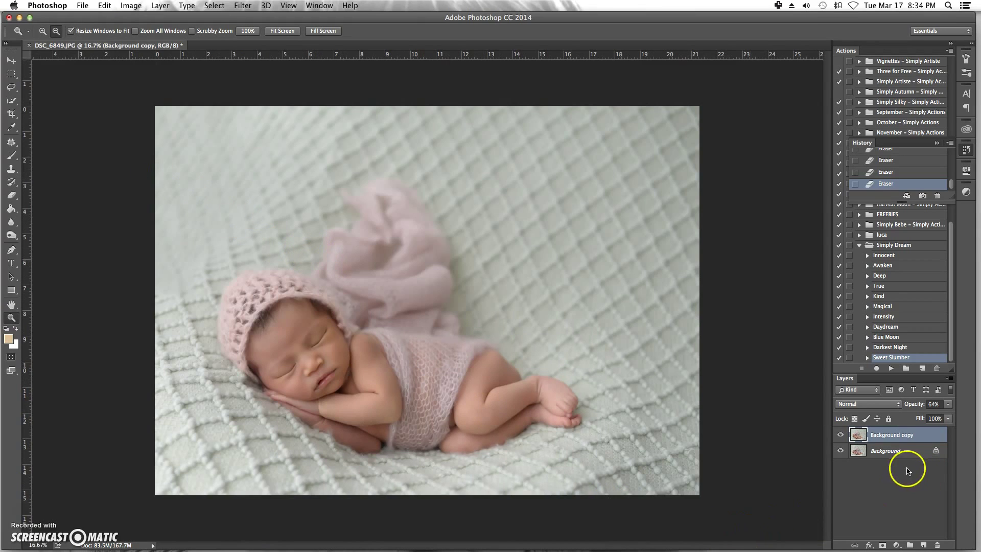
{"action": "right_click", "coordinate": [903, 451]}
{"action": "left_click", "coordinate": [861, 516]}
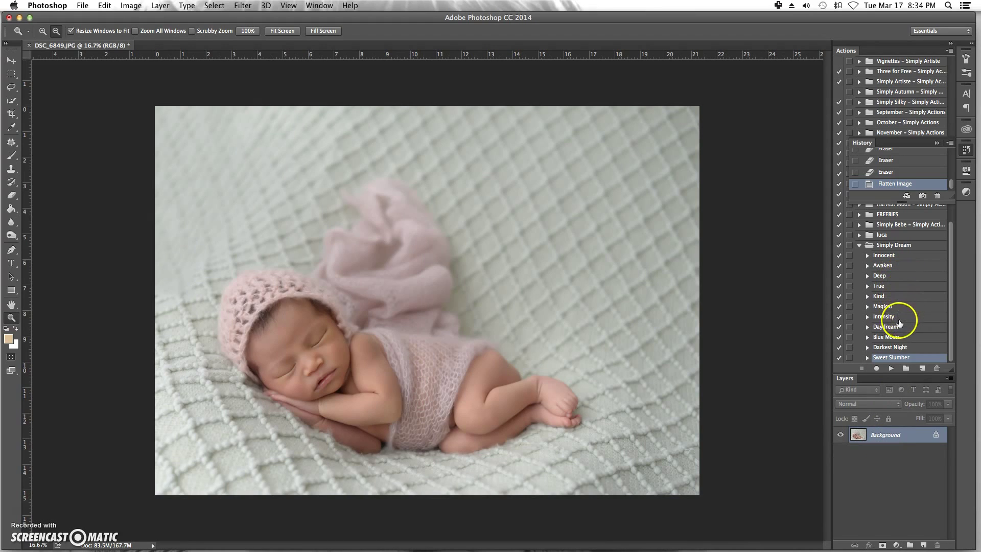
Step: Run the Intensity action from the Simply Dream set and lower the opacity of its layer group
{"action": "left_click", "coordinate": [895, 317]}
{"action": "left_click", "coordinate": [891, 368]}
{"action": "left_click_drag", "start_coordinate": [920, 405], "coordinate": [895, 405]}
Step: Toggle the Intensity group's visibility to compare before and after, and flatten the image
{"action": "left_click", "coordinate": [840, 434]}
{"action": "left_click", "coordinate": [835, 435]}
{"action": "right_click", "coordinate": [904, 452]}
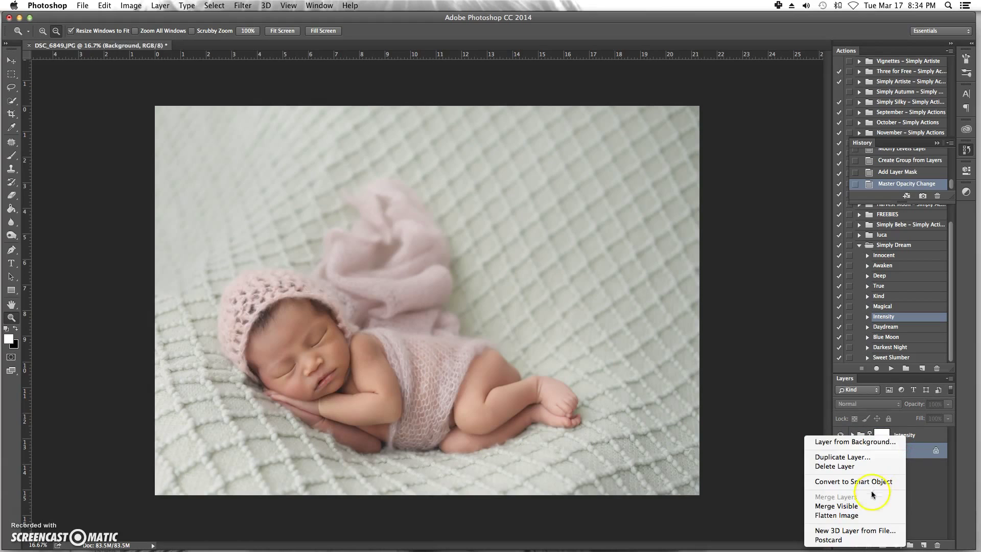
{"action": "left_click", "coordinate": [874, 436]}
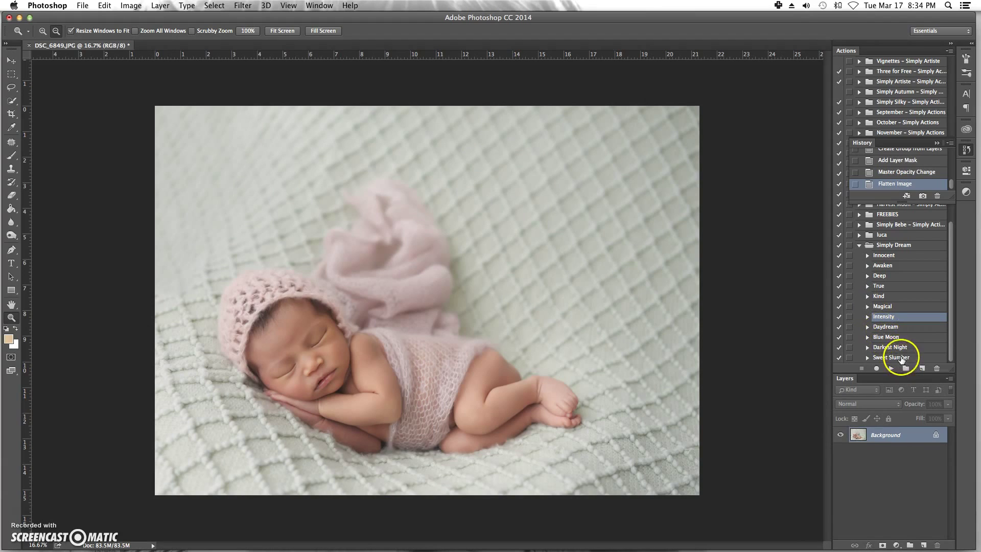
Step: Run the Sweet Slumber action from the Simply Dream set and set its layer group's opacity to 40%
{"action": "left_click", "coordinate": [901, 358]}
{"action": "left_click", "coordinate": [889, 359]}
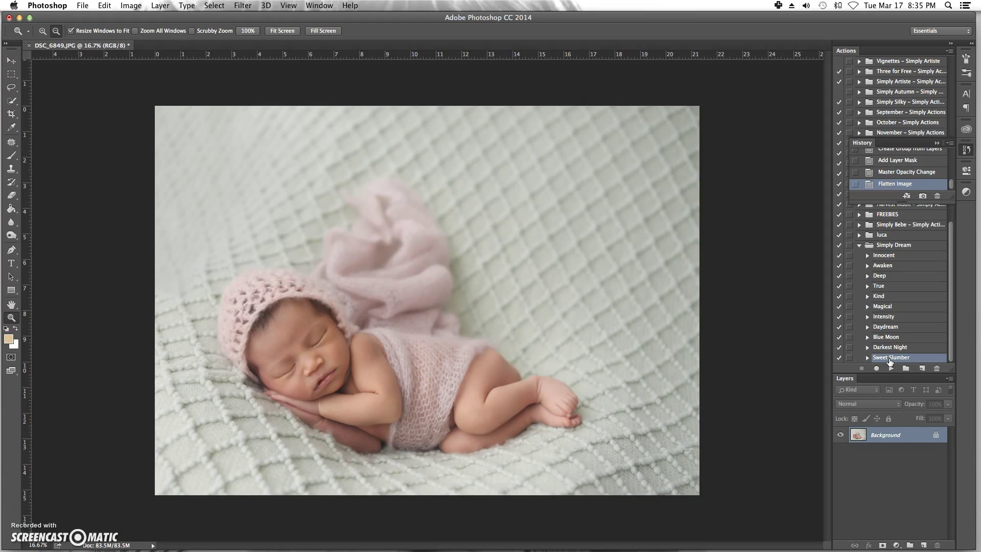
{"action": "left_click", "coordinate": [890, 369]}
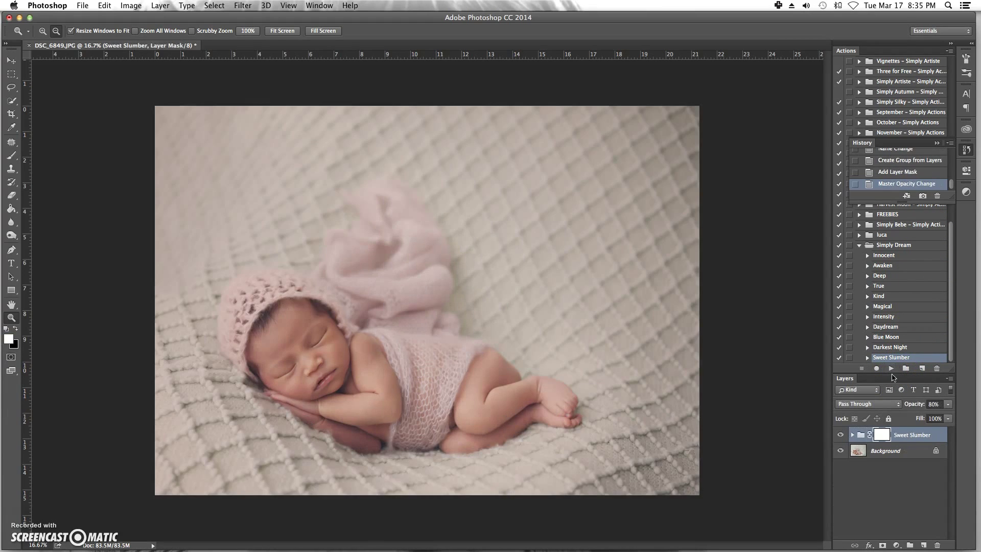
{"action": "left_click_drag", "start_coordinate": [908, 404], "coordinate": [898, 404]}
Step: Toggle the Sweet Slumber group's visibility several times to compare before and after, and flatten the image
{"action": "left_click", "coordinate": [841, 436]}
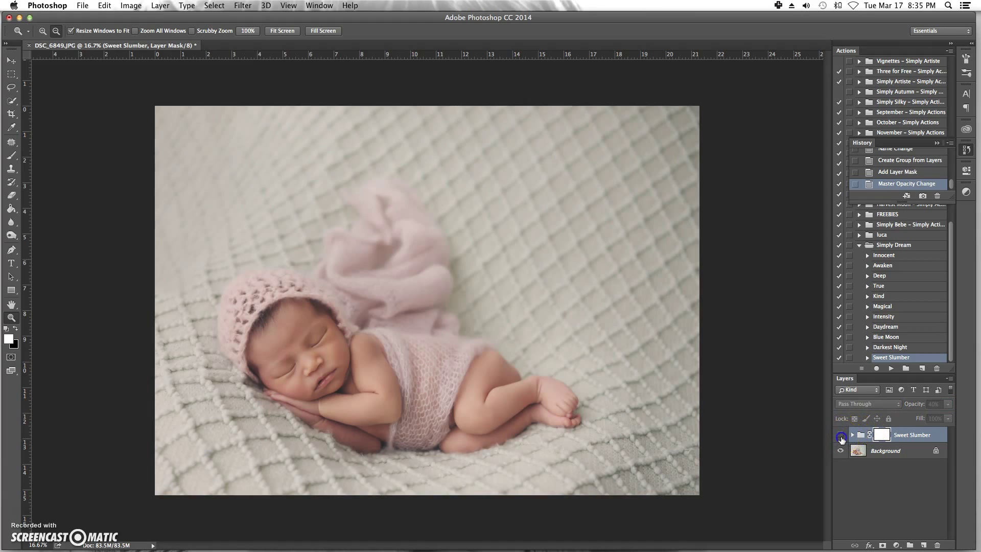
{"action": "left_click", "coordinate": [840, 437]}
{"action": "left_click", "coordinate": [840, 437]}
{"action": "left_click", "coordinate": [841, 437]}
{"action": "left_click", "coordinate": [841, 437]}
{"action": "right_click", "coordinate": [888, 452]}
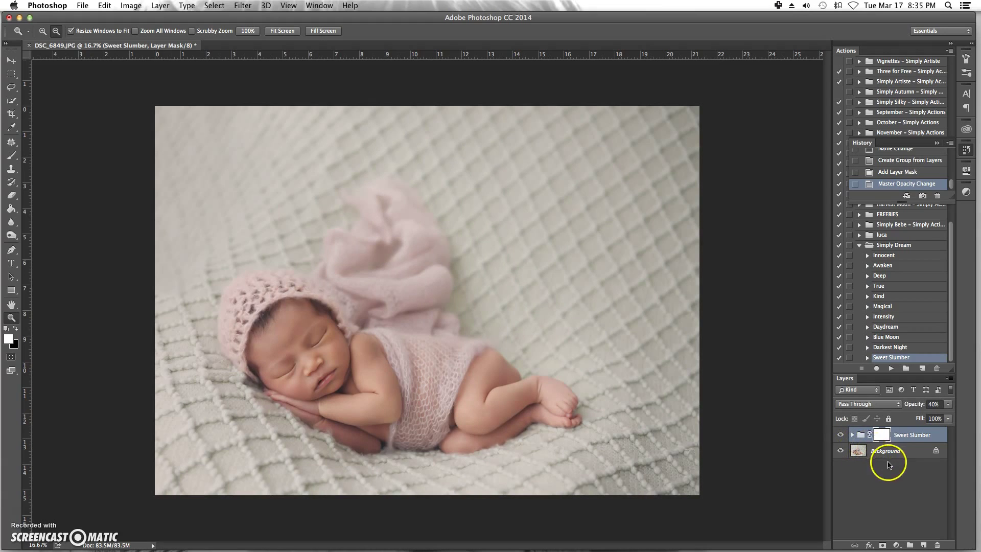
{"action": "left_click", "coordinate": [851, 517]}
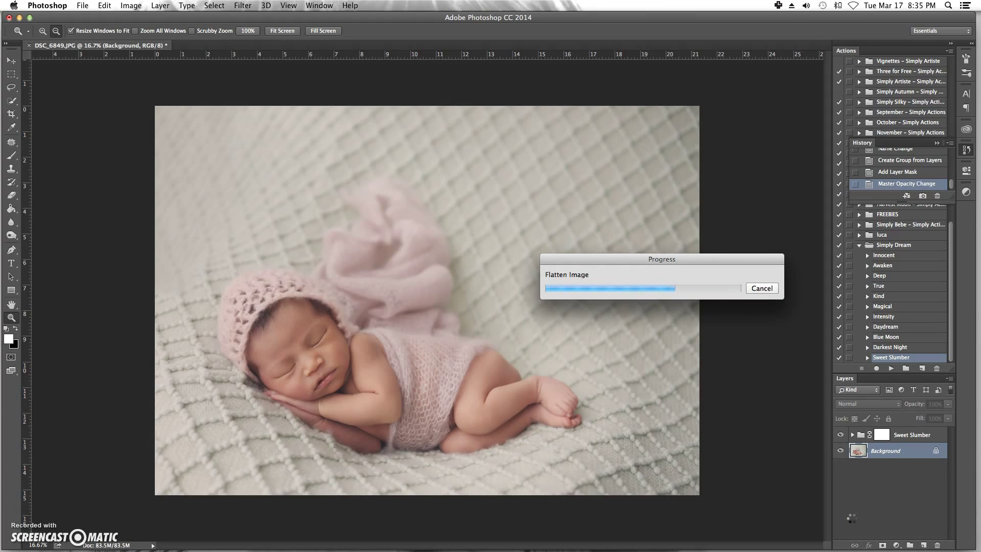
{"action": "left_click", "coordinate": [845, 493]}
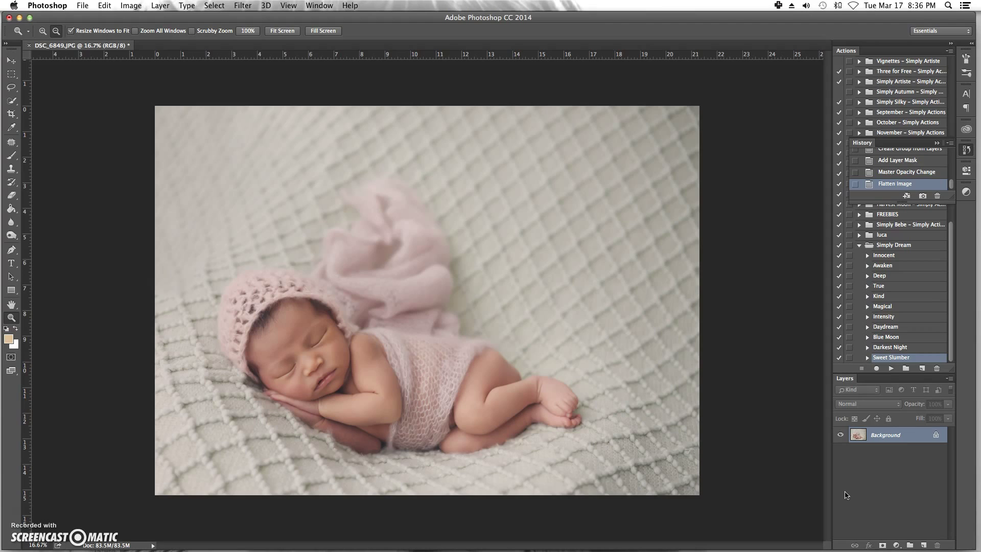
{"action": "left_click", "coordinate": [856, 496]}
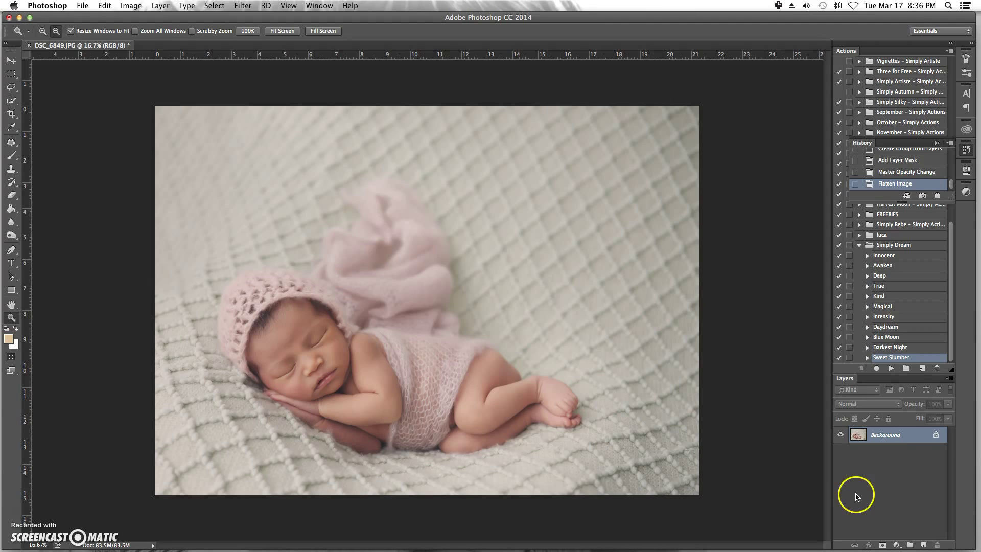